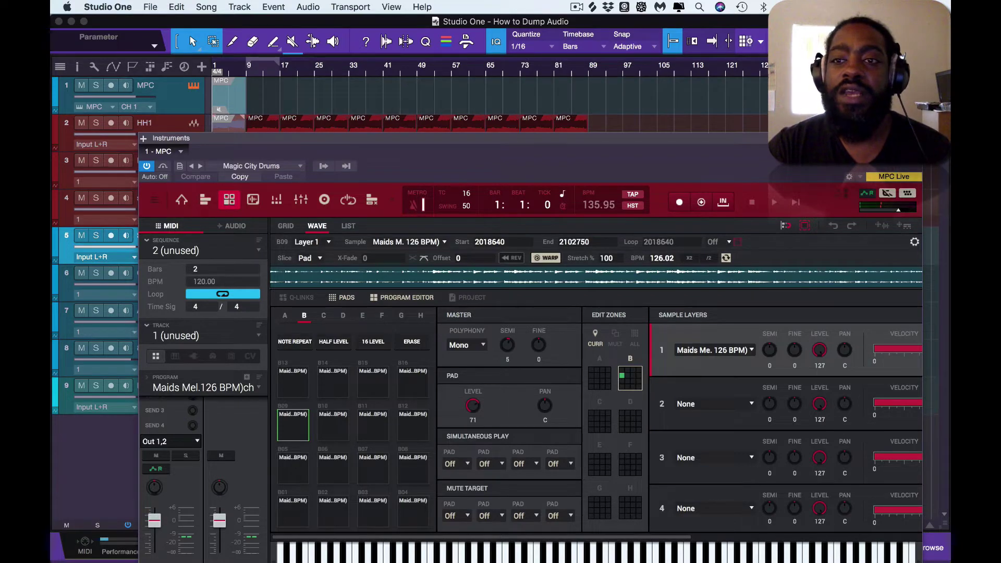
Drag the MPC Instruments window down to uncover the arranged drum and stem audio tracks.
left_click_drag(846, 139, 826, 413)
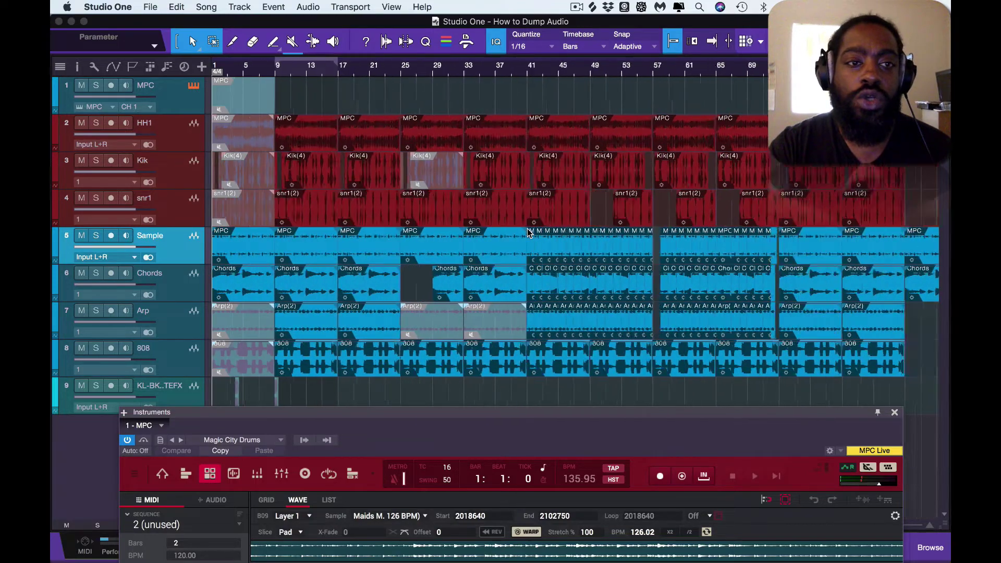
Zoom out and play back the whole arrangement of MPC drum parts and stems.
key("w")
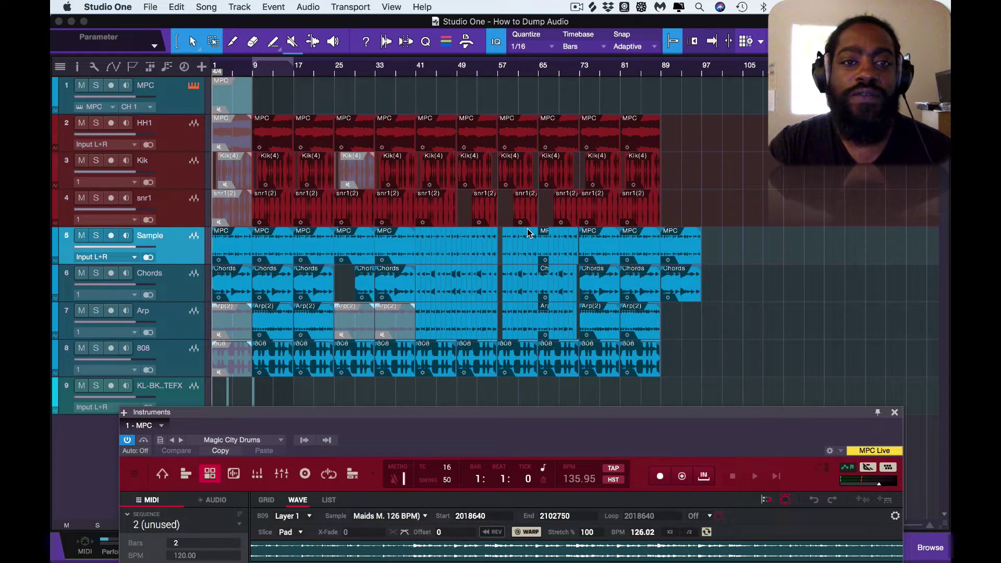
key("space")
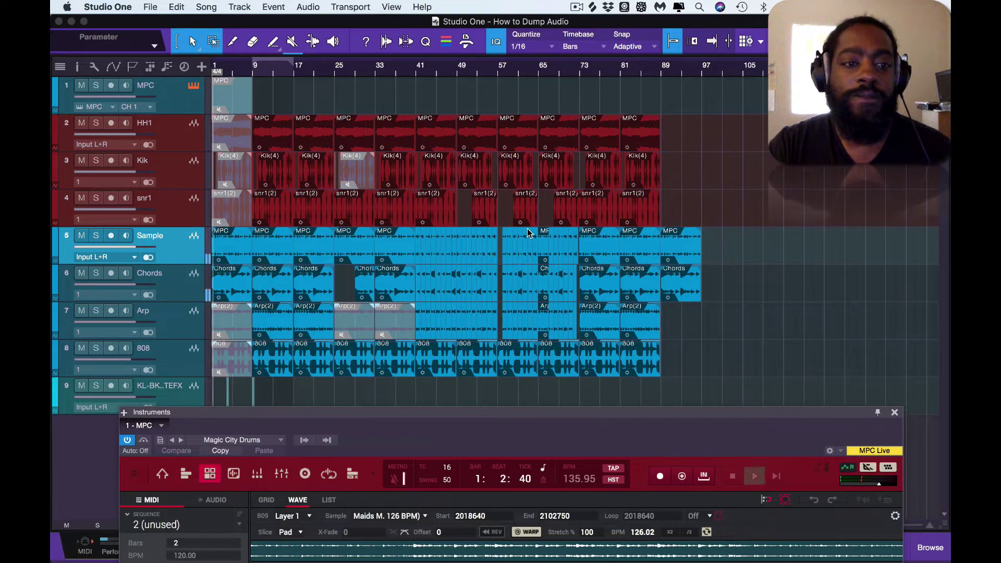
scroll(546, 306, "up", 3)
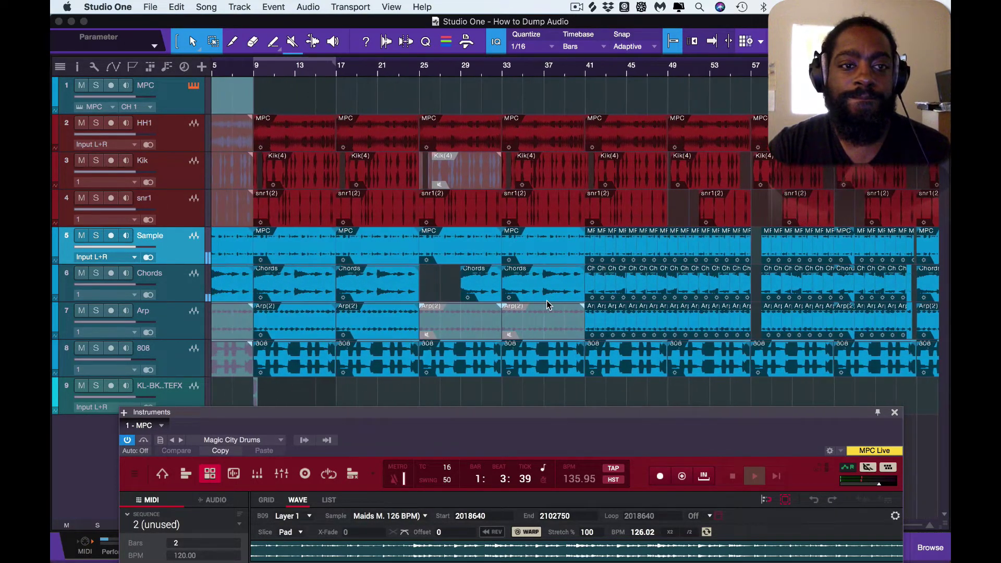
scroll(546, 305, "right", 3)
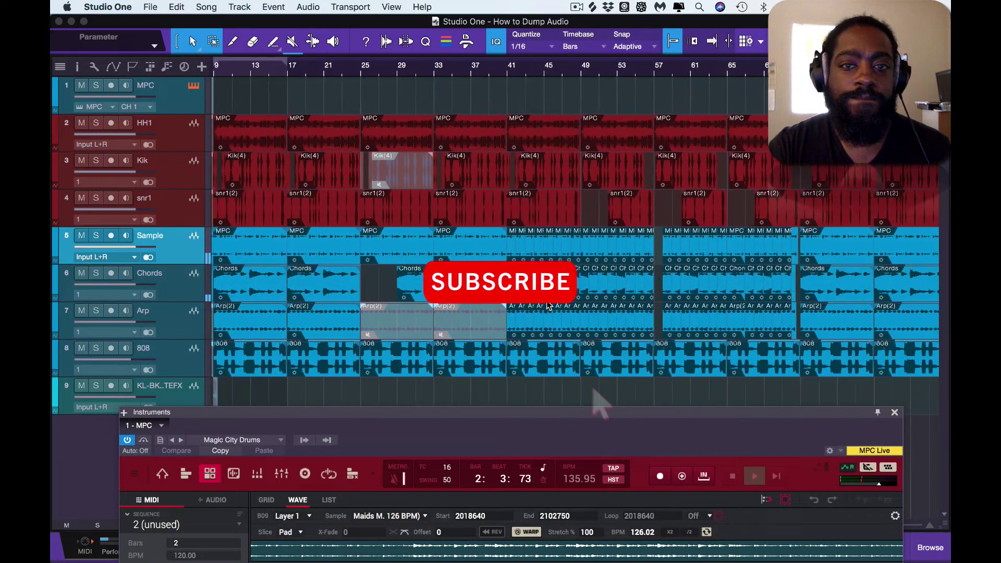
scroll(546, 305, "left", 3)
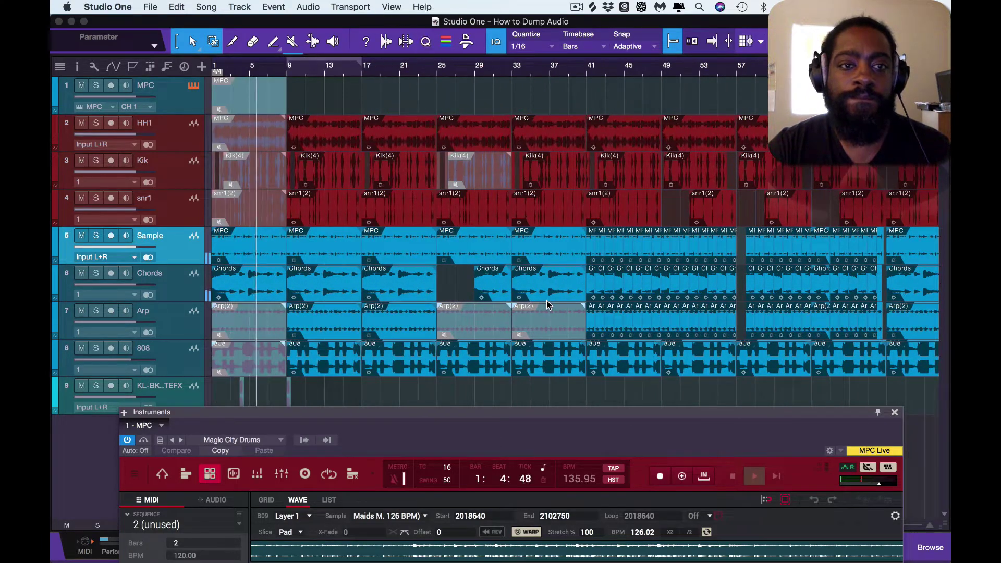
scroll(546, 304, "right", 3)
scroll(546, 303, "left", 3)
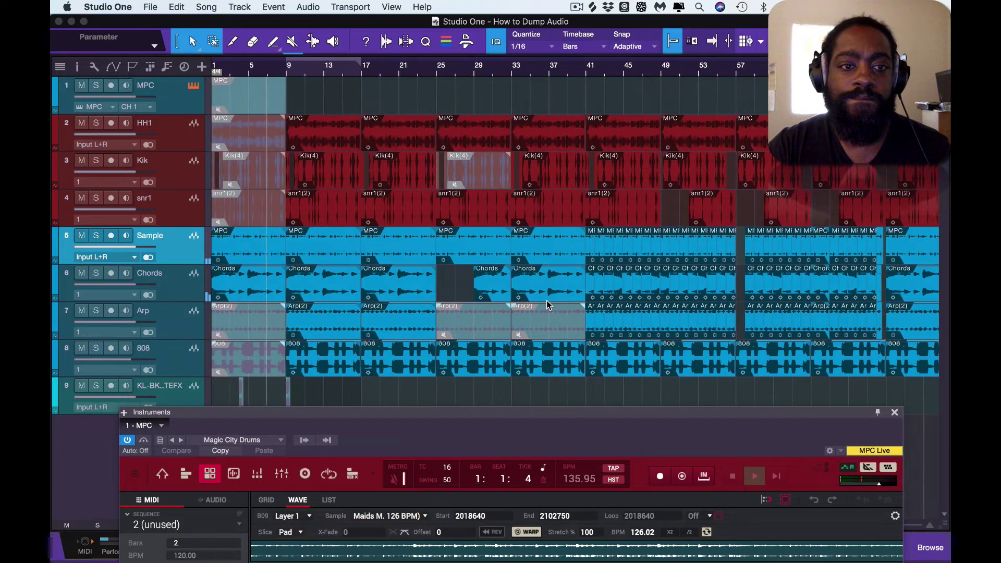
scroll(548, 305, "right", 3)
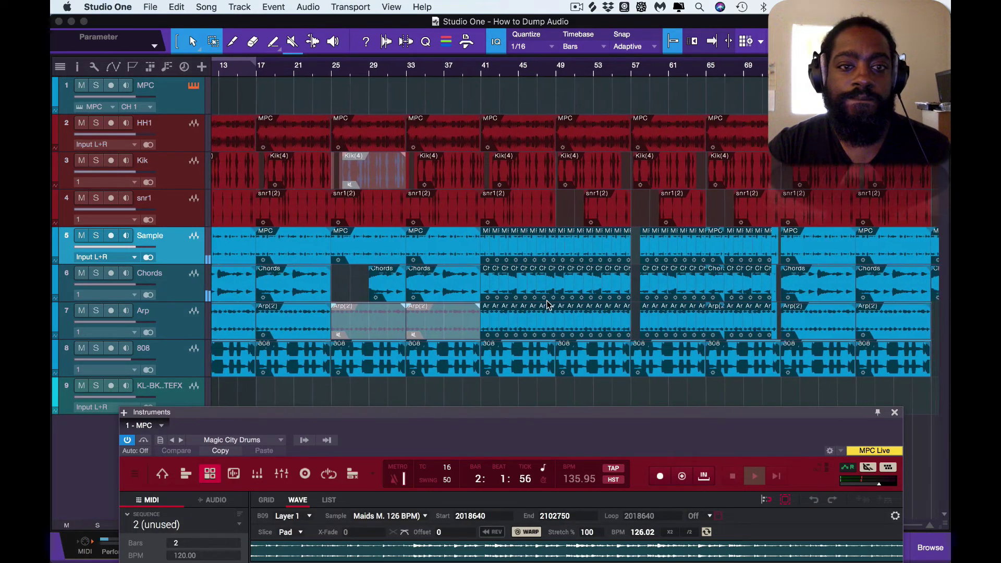
scroll(547, 304, "right", 1)
scroll(546, 304, "left", 4)
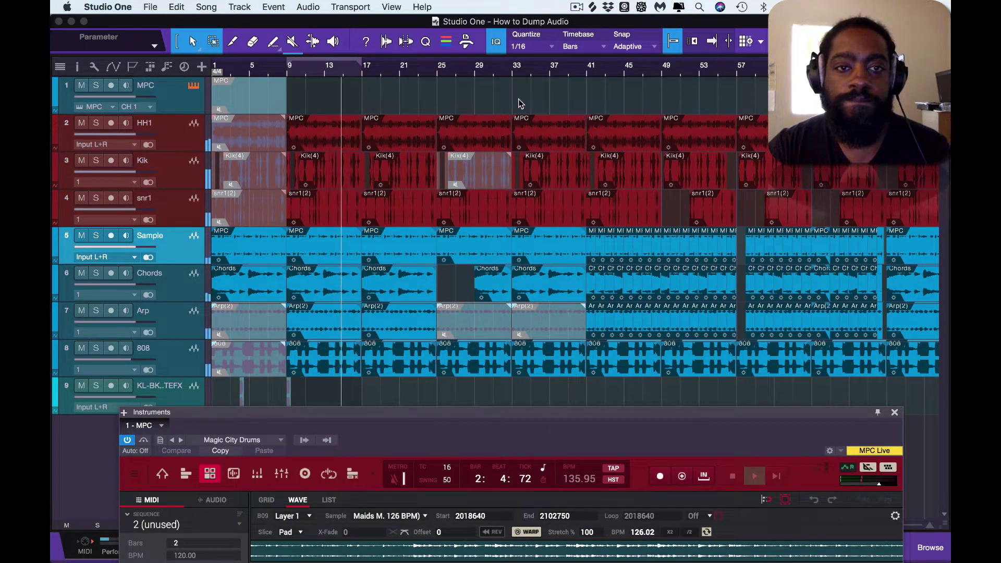
Jump playback to bars 25 and 41, stop, then enlarge the MPC instrument panel.
left_click(439, 71)
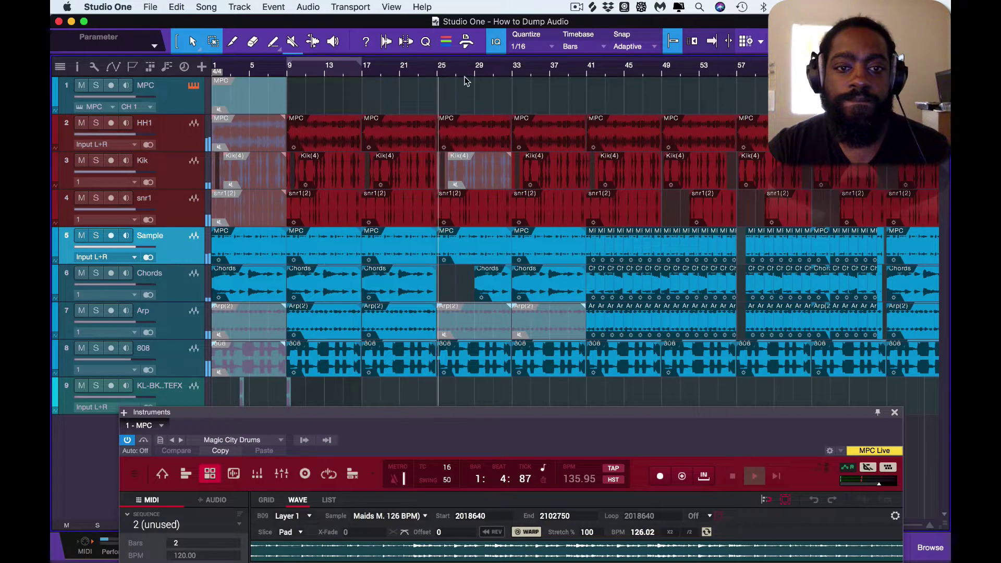
left_click(585, 72)
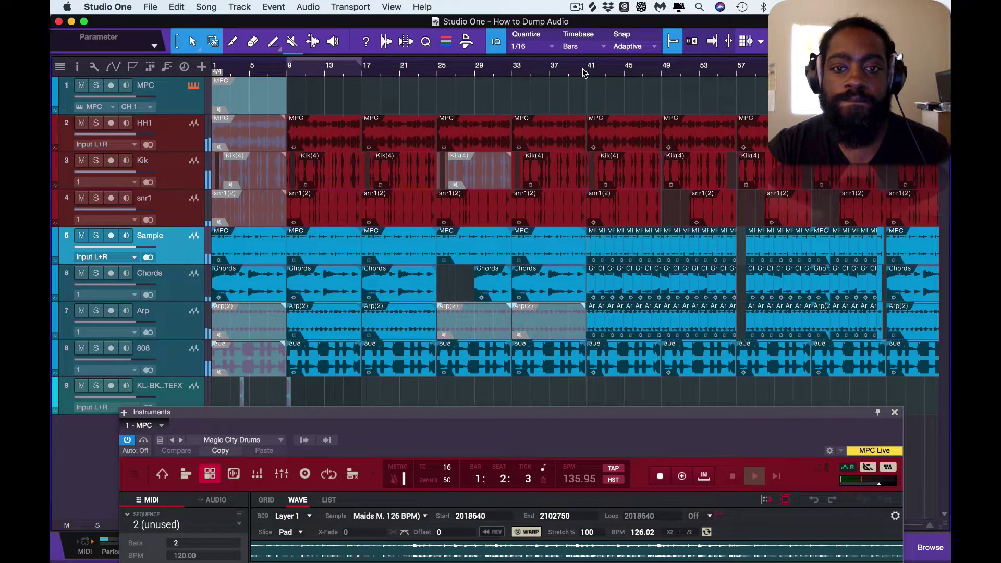
scroll(633, 192, "right", 10)
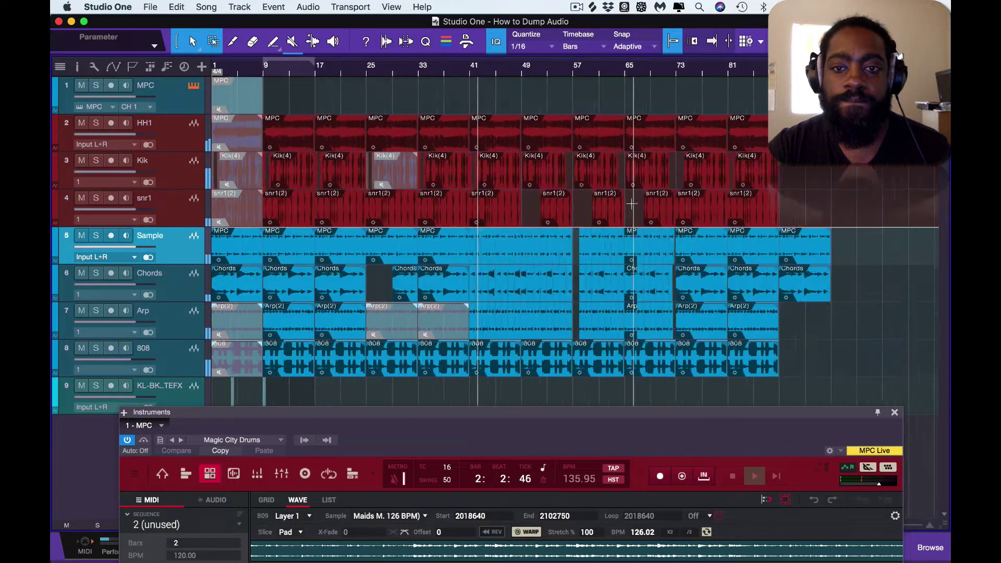
scroll(631, 203, "down", 3)
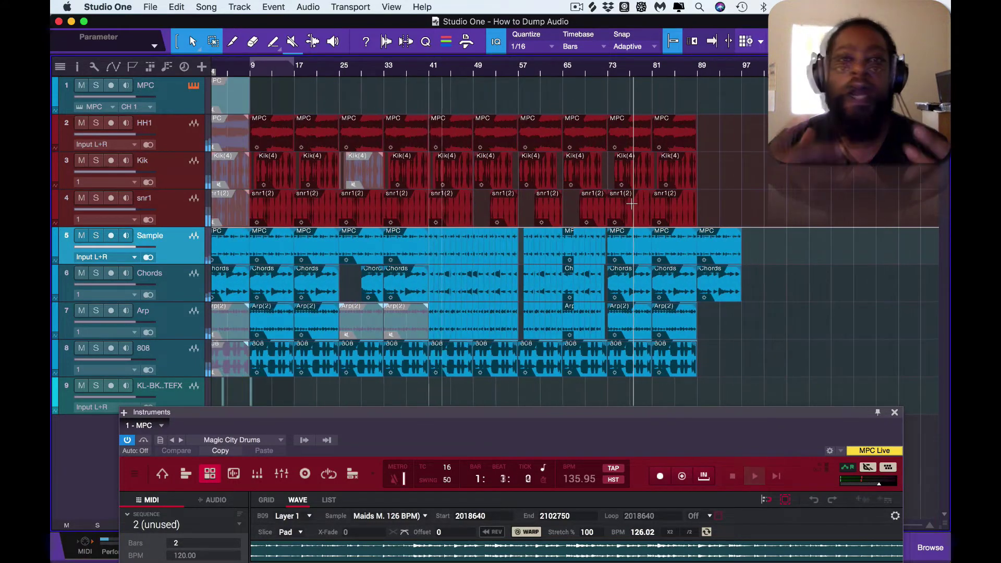
key("space")
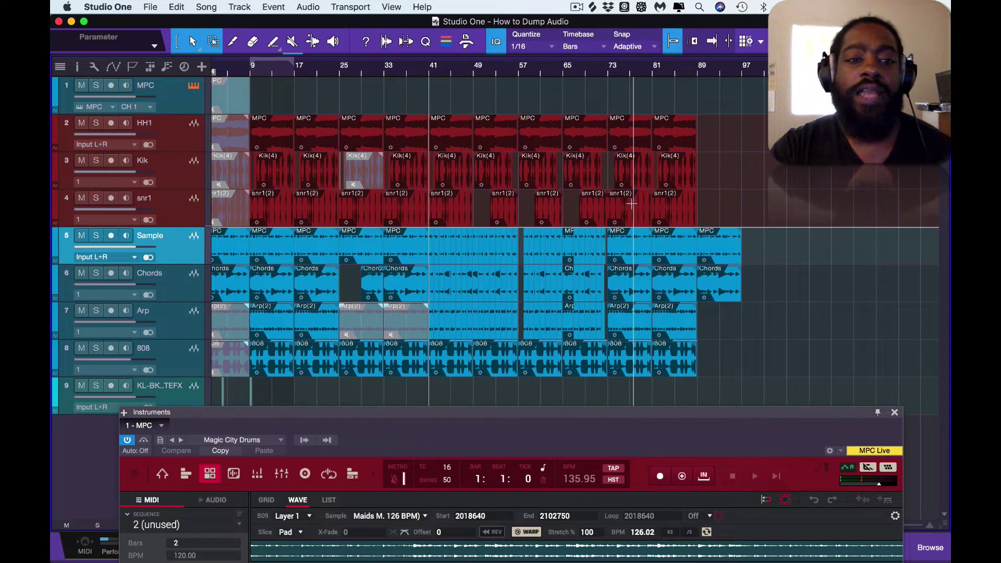
left_click_drag(574, 416, 574, 411)
left_click_drag(574, 327, 571, 273)
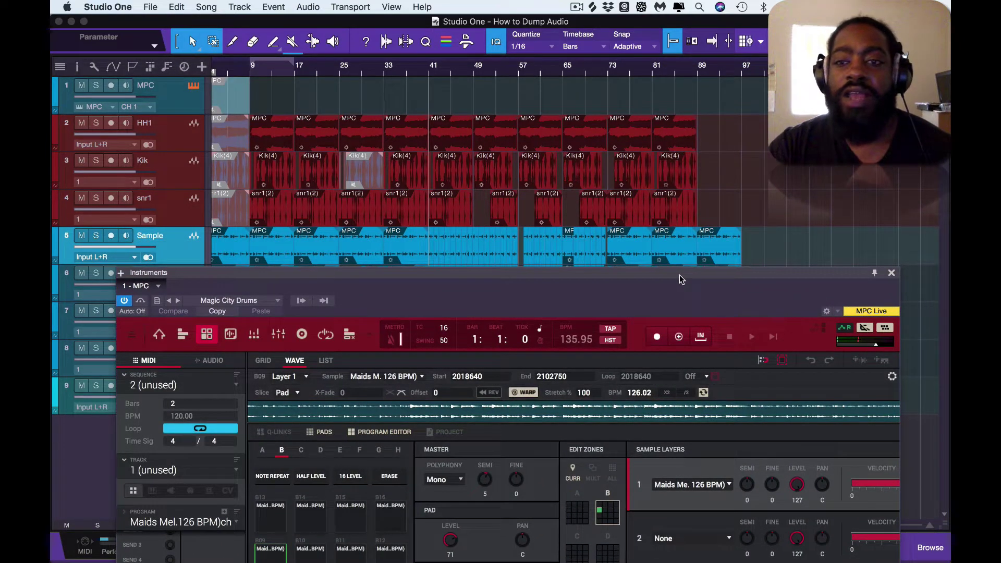
Set and enable a loop range at bars 105–113, past the song's end.
key("w")
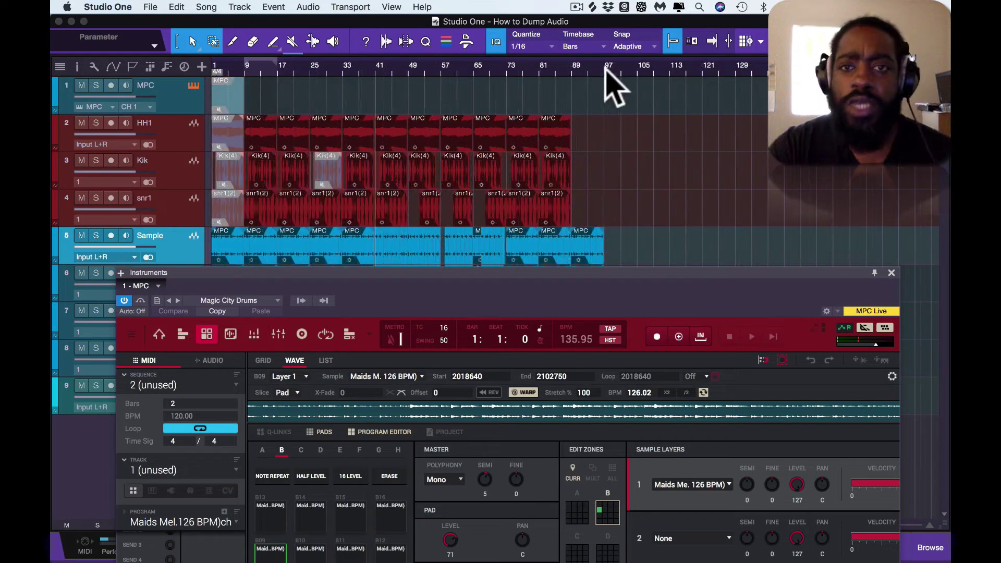
left_click(604, 69)
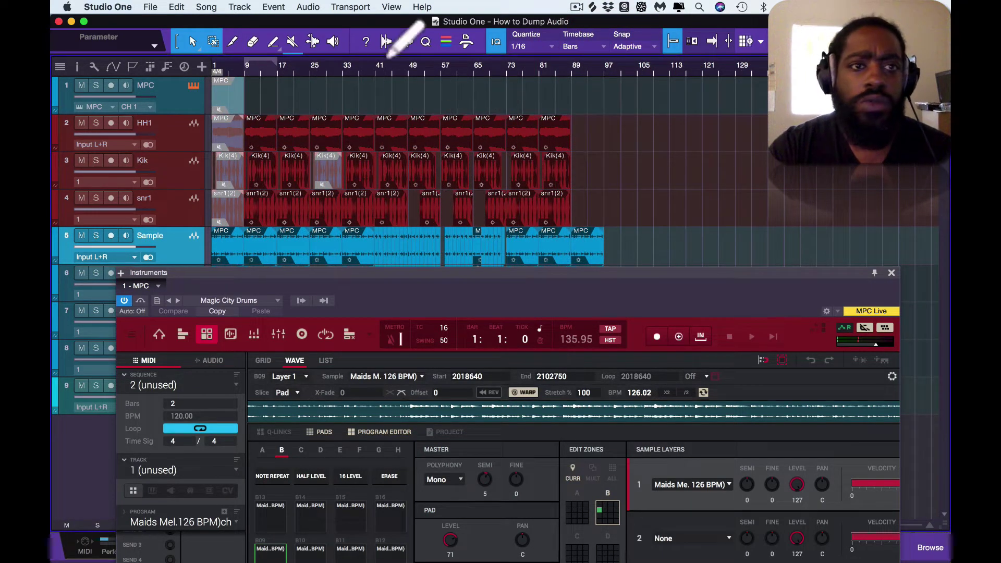
key("super")
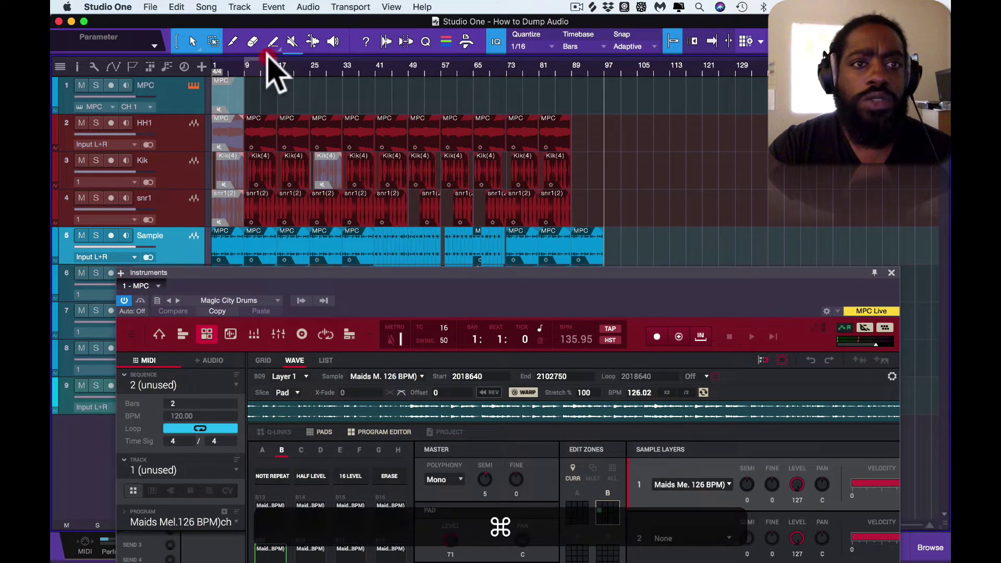
left_click_drag(417, 89, 666, 116)
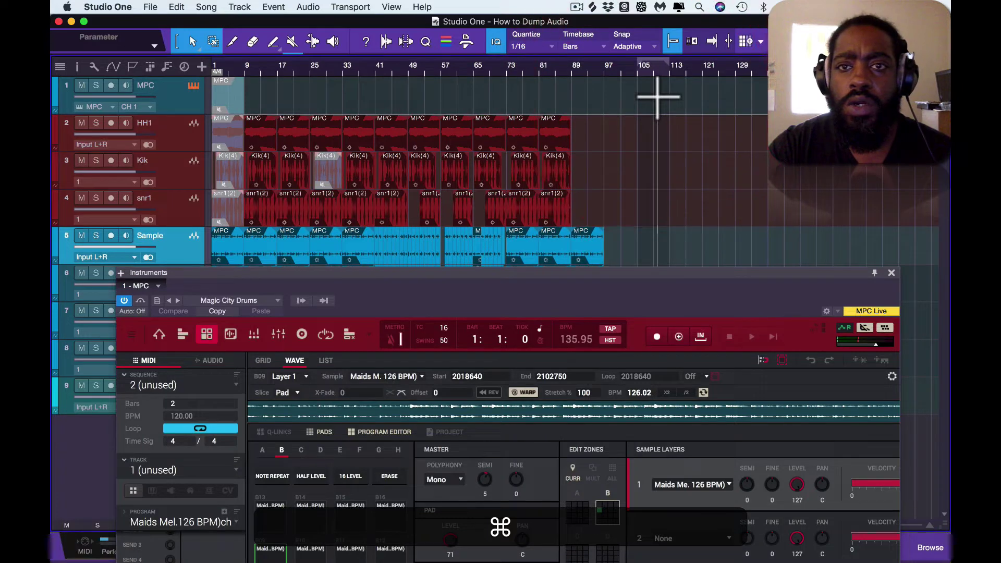
key("slash")
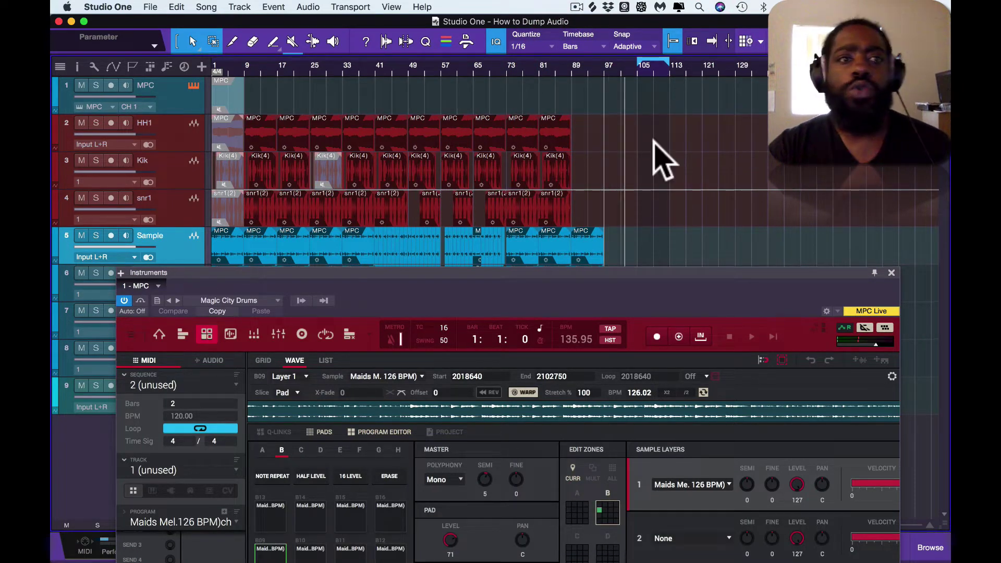
Create an empty MPC part in the loop range on track 1 and enlarge the MPC panel.
scroll(640, 157, "up", 5)
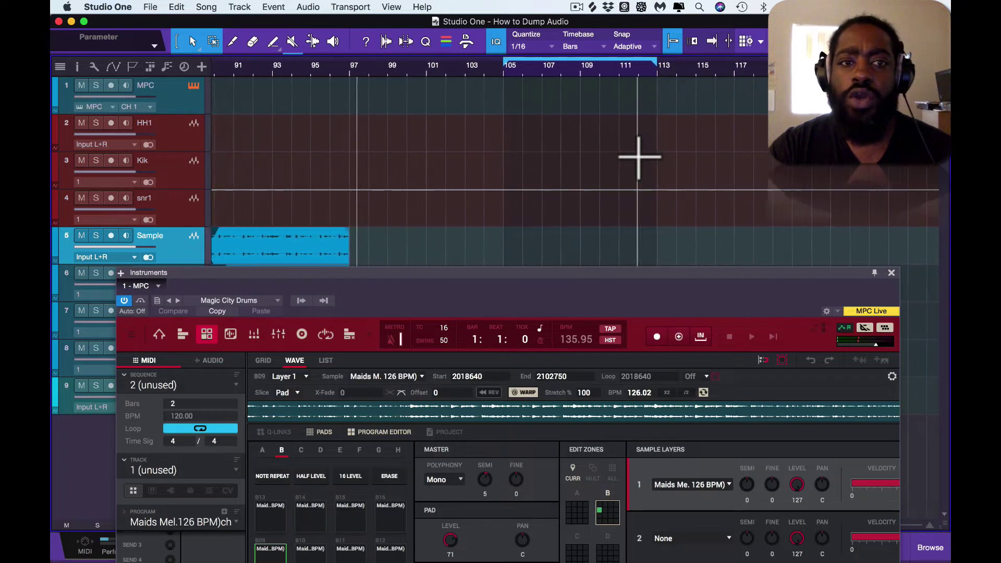
scroll(640, 157, "down", 2)
double_click(516, 101)
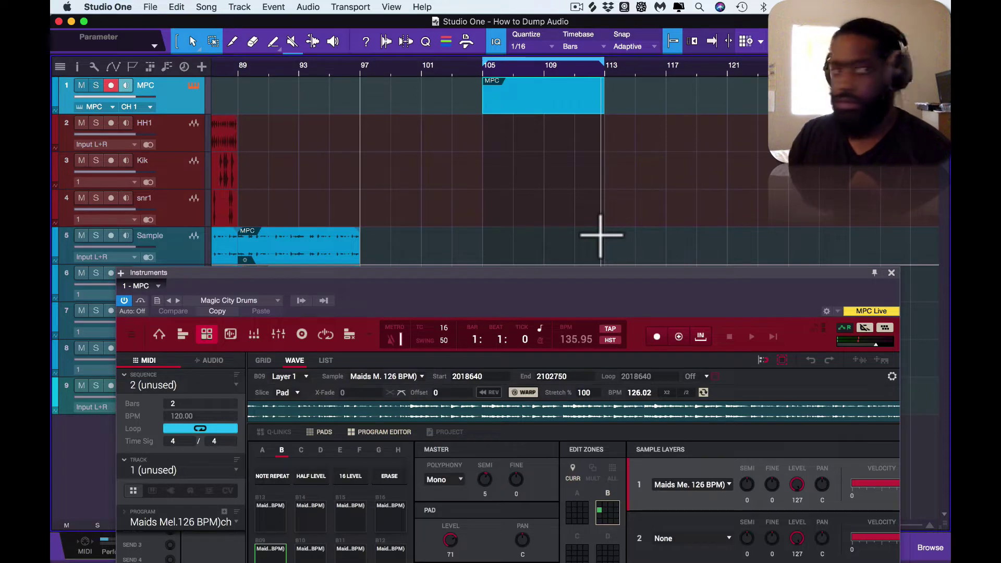
left_click_drag(598, 268, 592, 123)
Record into the MPC's unused second sequence, making the 8-bar Sequence 02.
left_click(130, 192)
mouse_move(147, 210)
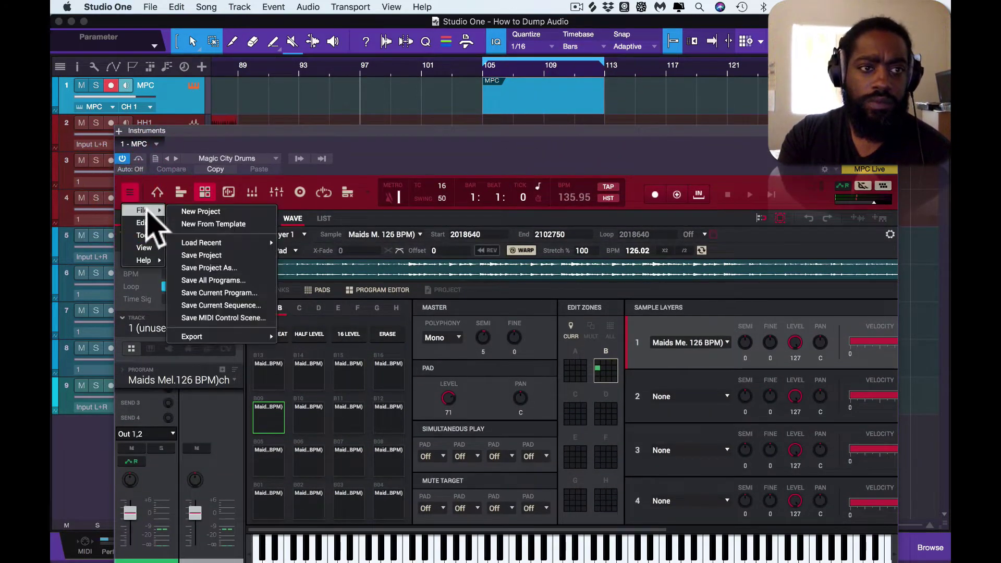
left_click(229, 149)
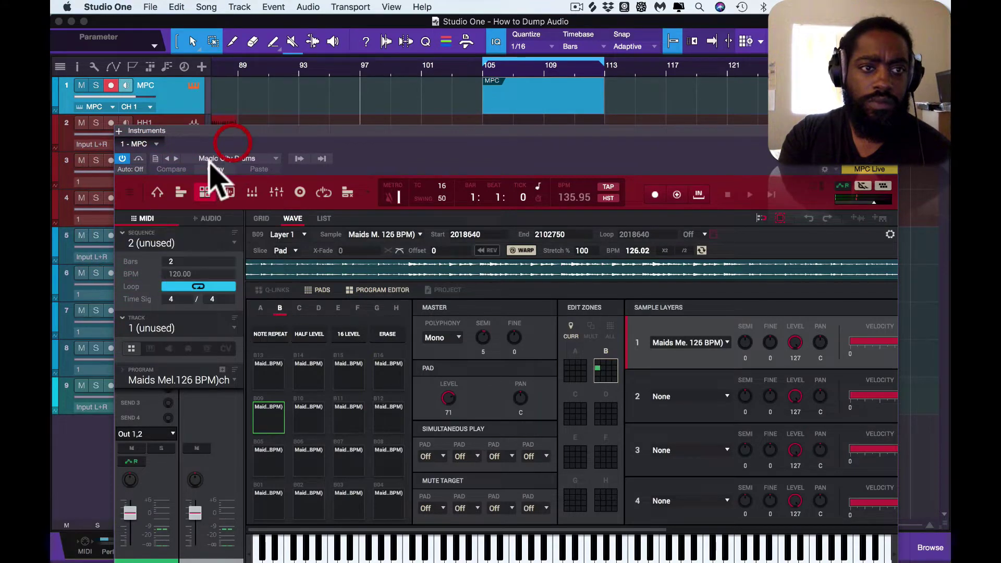
left_click(158, 193)
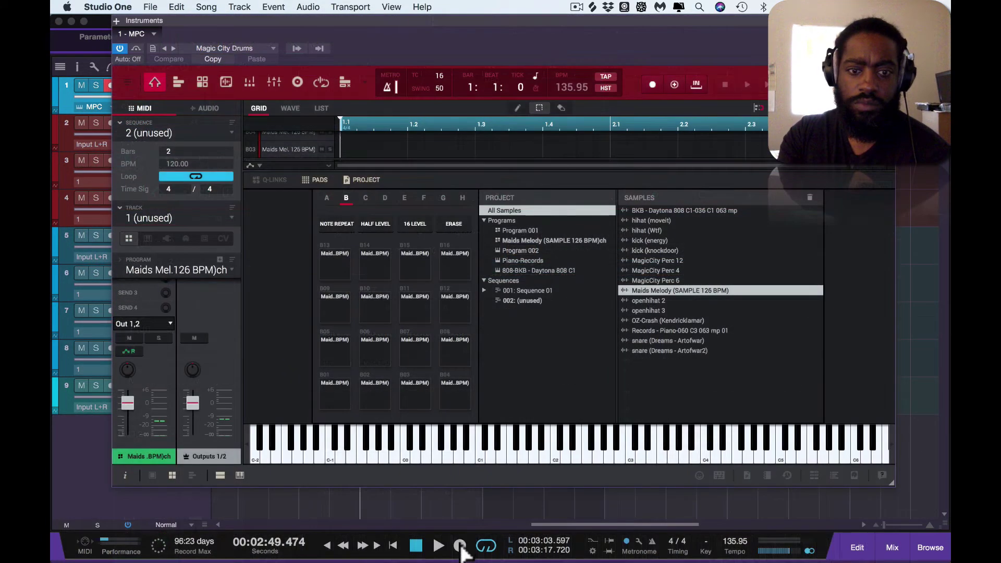
left_click(460, 544)
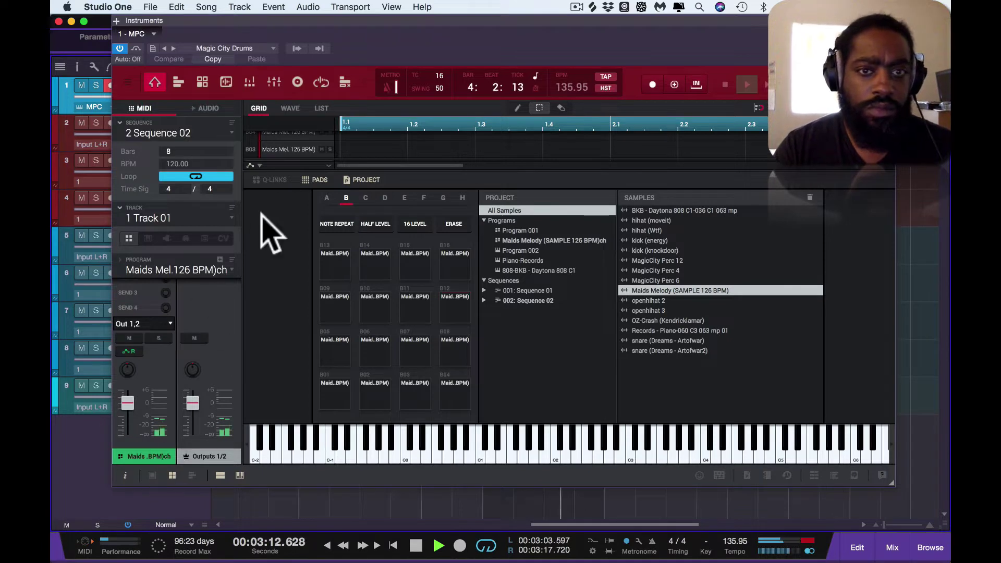
Lower the MPC window to show the arrangement and stop the MPC transport.
left_click_drag(594, 19, 594, 275)
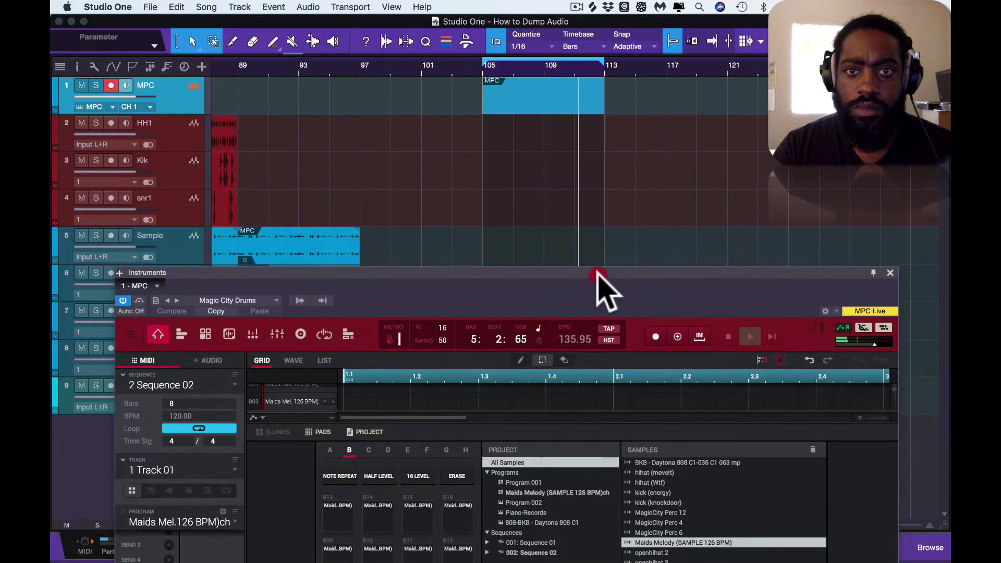
left_click(600, 240)
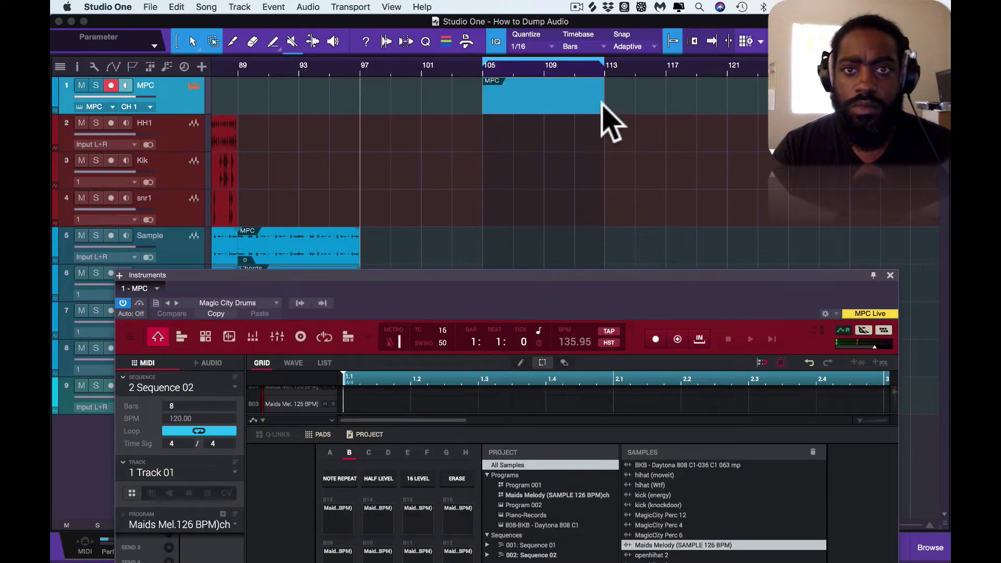
scroll(504, 88, "up", 3)
scroll(506, 92, "up", 3)
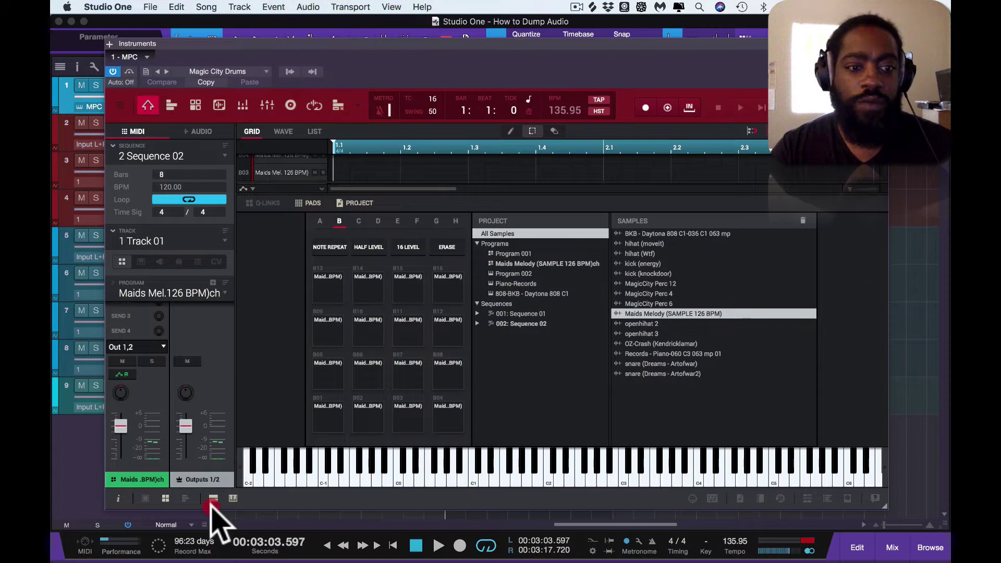
Expand the MIDI note grid to full height and select the notes across bars 4 to 7.
left_click(213, 499)
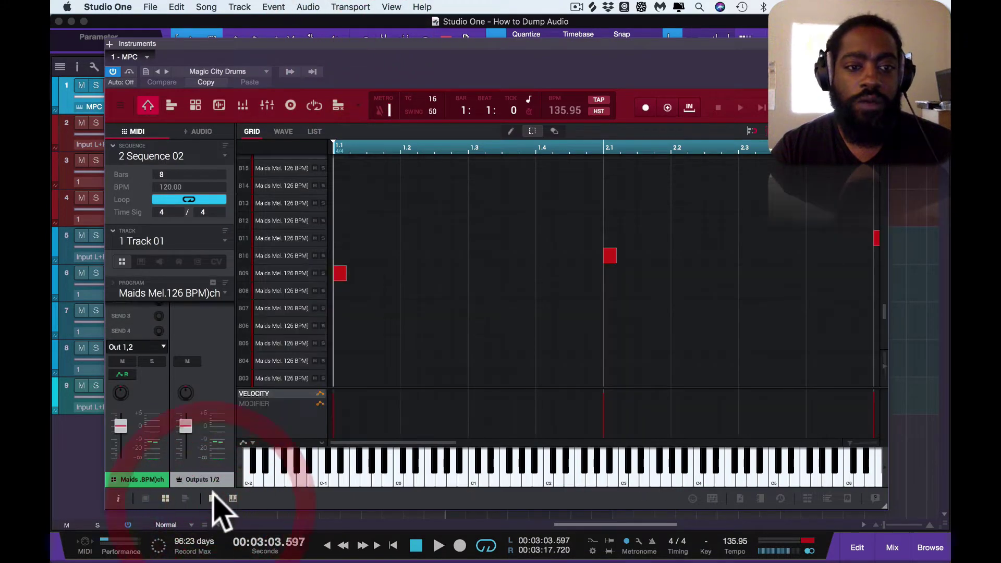
left_click_drag(847, 441, 683, 414)
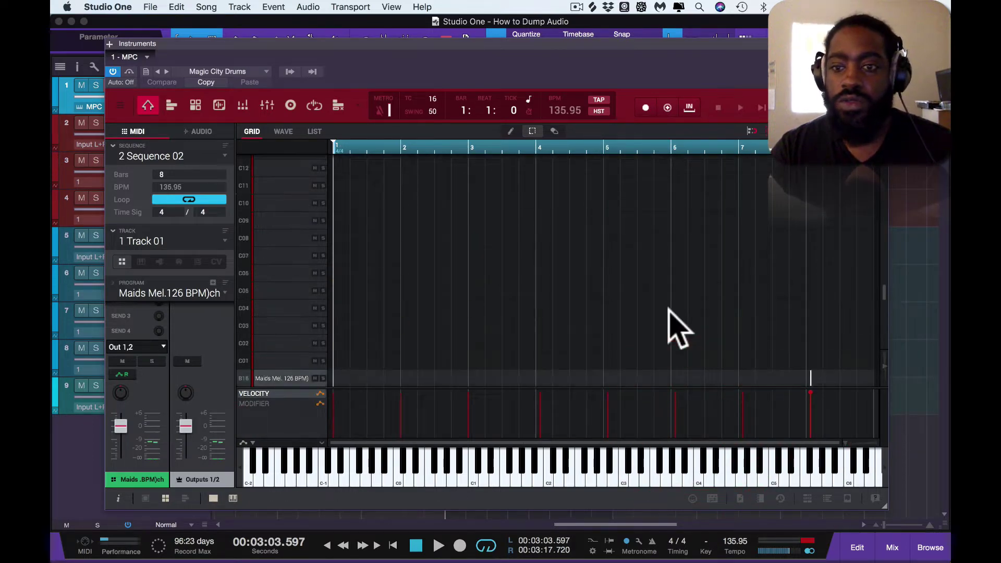
scroll(672, 328, "up", 3)
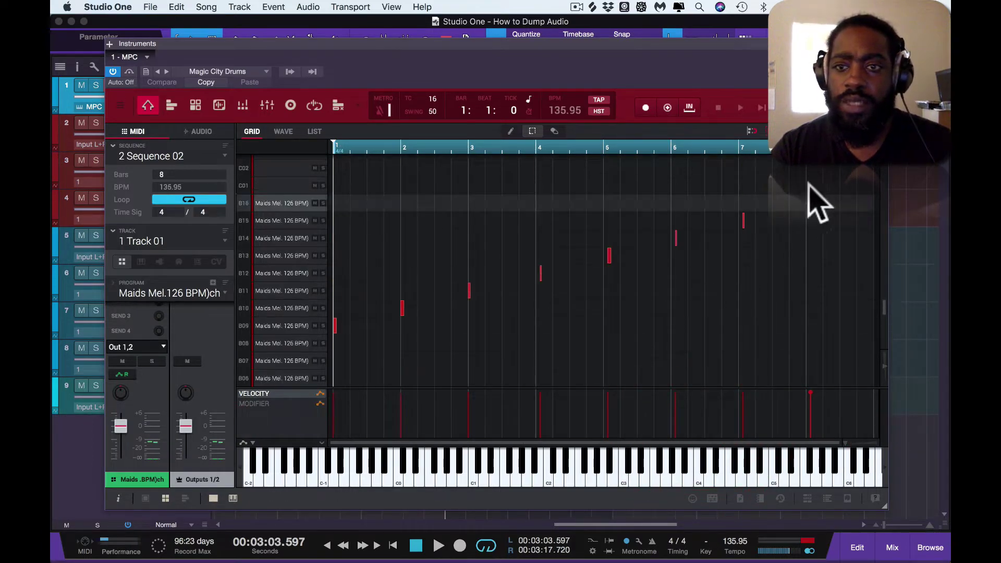
left_click_drag(821, 185, 490, 319)
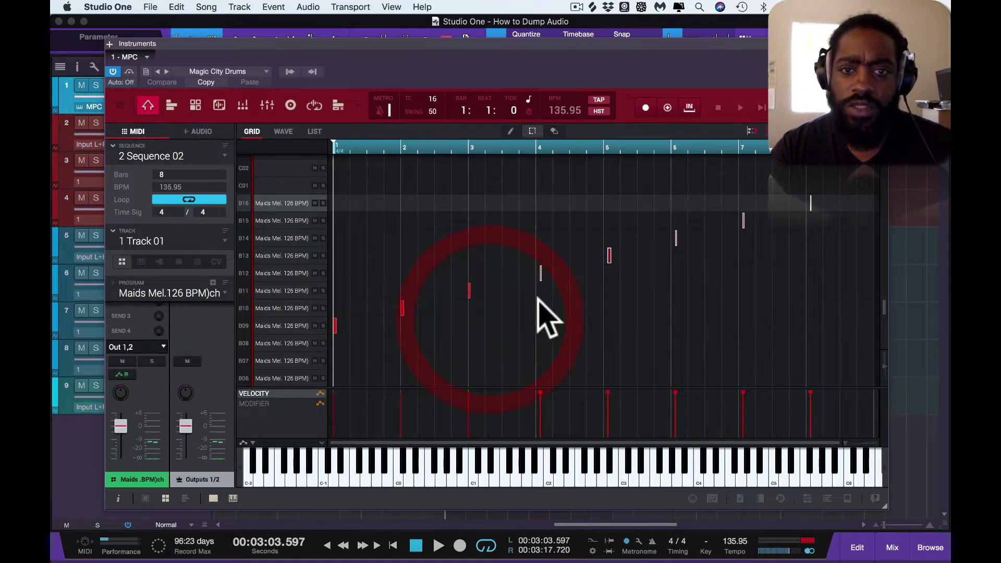
key("Left")
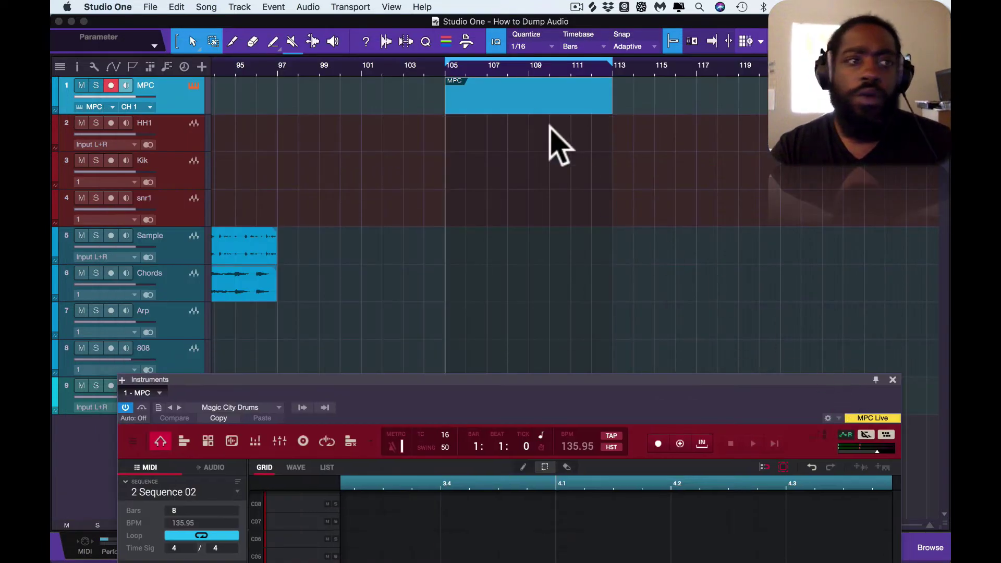
Check the Event menu, then open the empty MPC part at bar 105 in the note editor.
left_click(529, 127)
key("super")
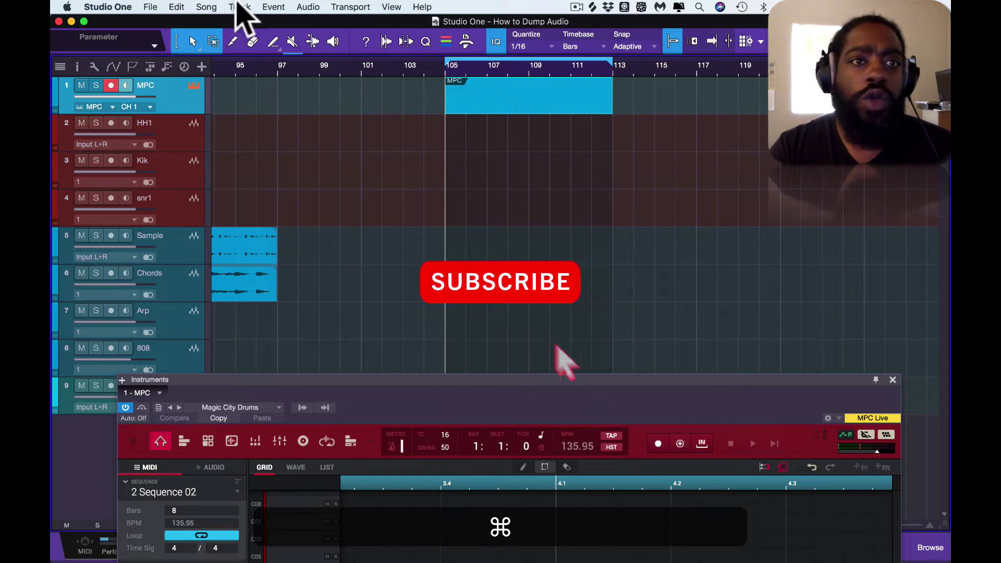
left_click(272, 6)
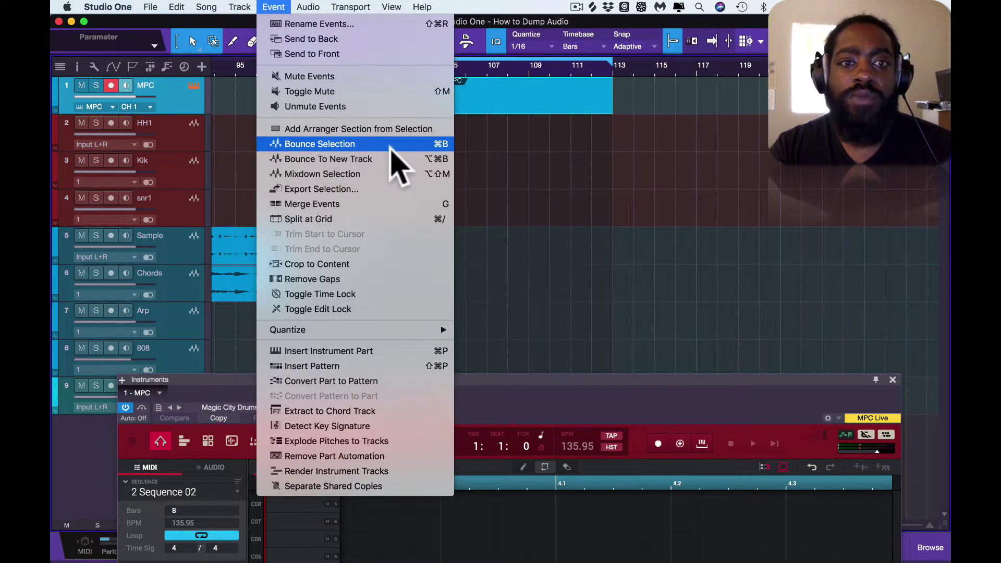
left_click(527, 120)
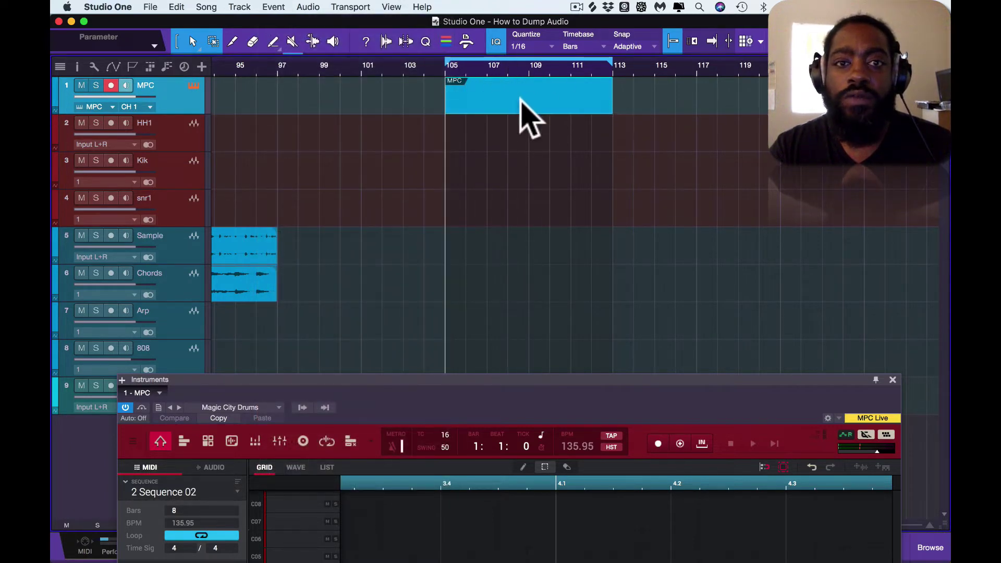
double_click(521, 98)
key("BackSpace")
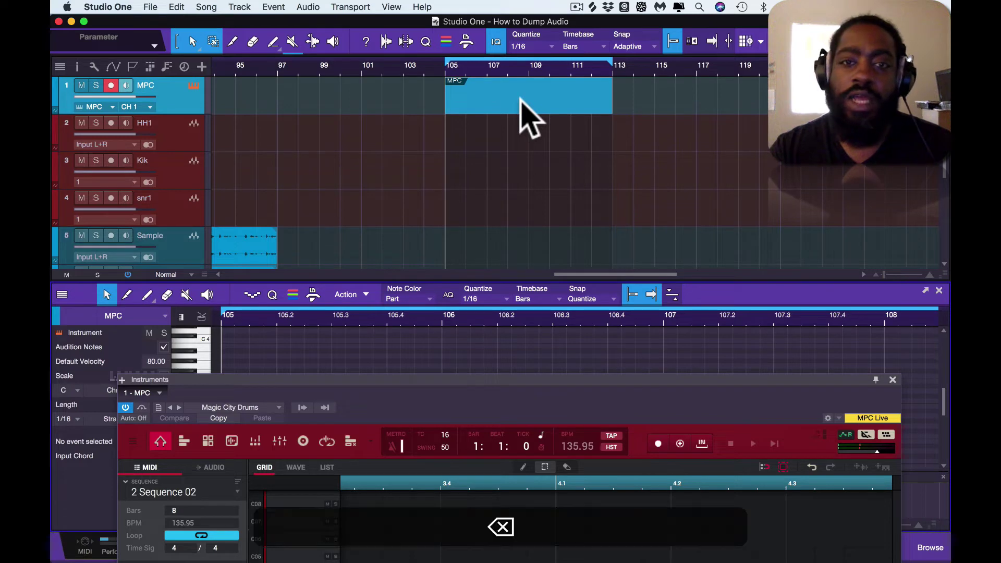
Delete the empty MPC part at bar 105 and zoom out to the whole song.
right_click(526, 107)
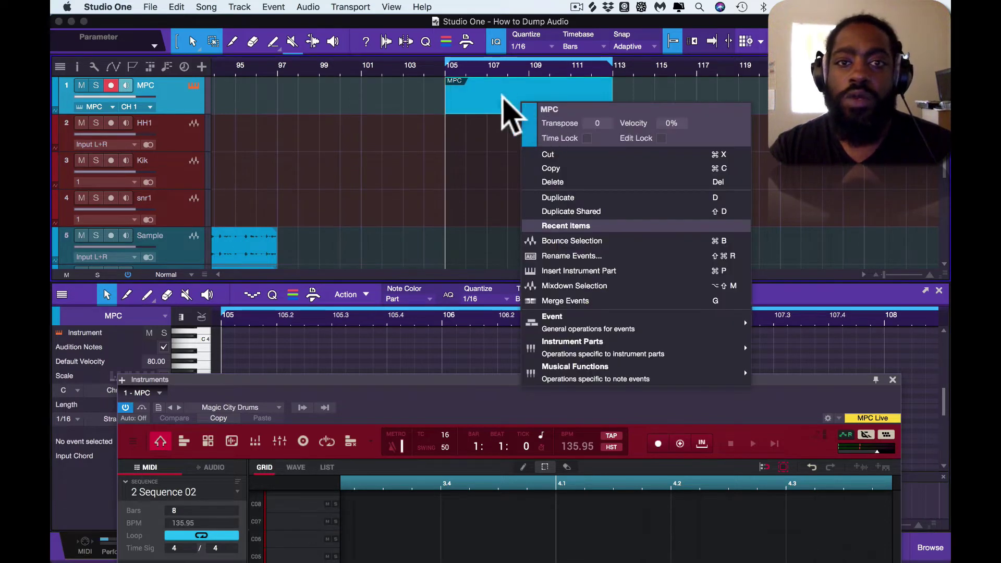
left_click(498, 111)
key("BackSpace")
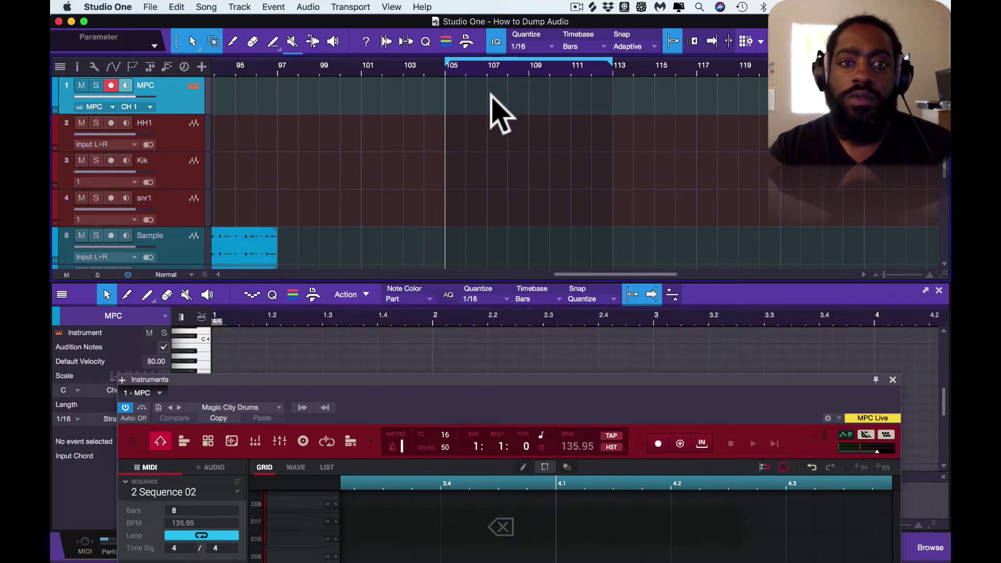
key("super")
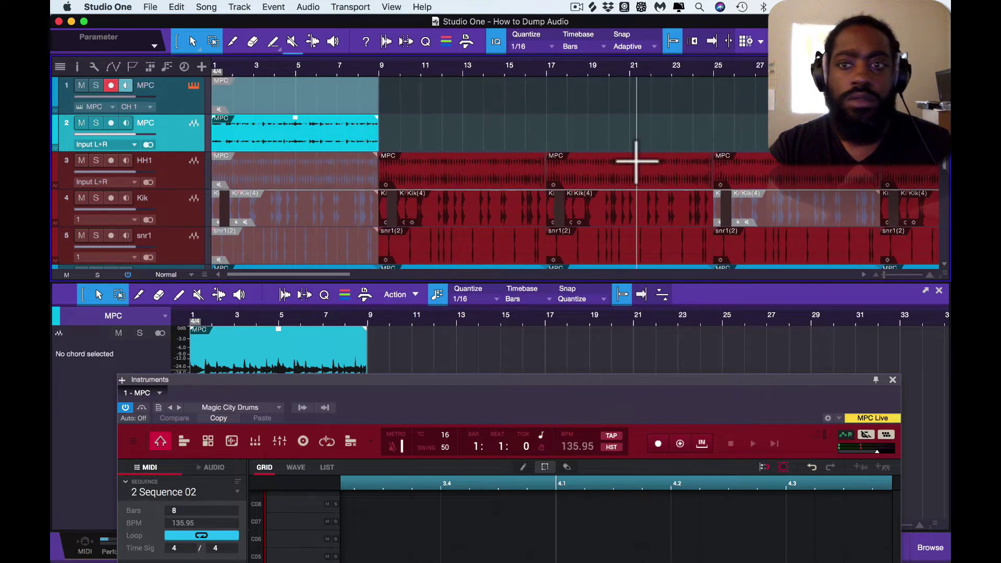
key("w")
key("w")
key("w")
scroll(637, 161, "down", 5)
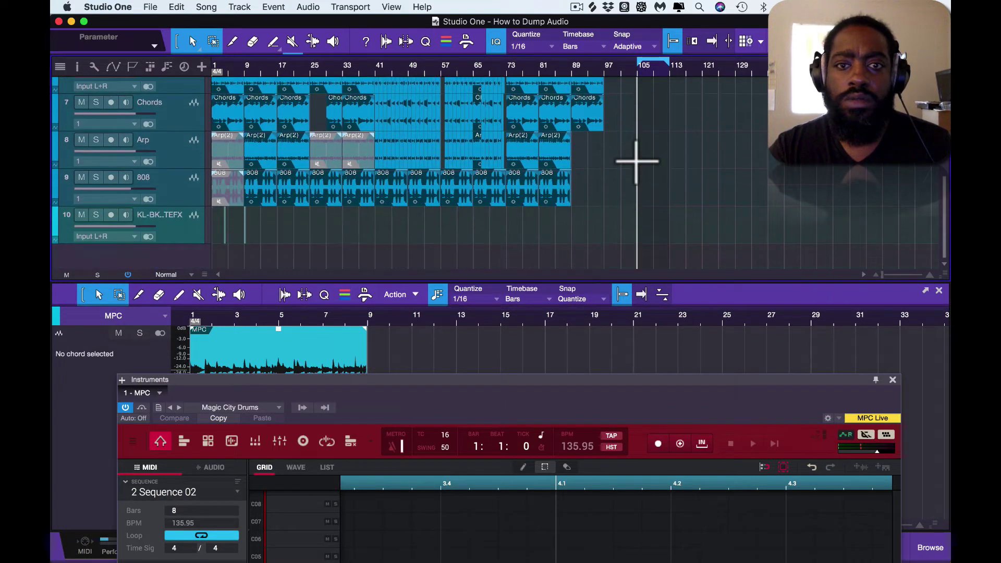
scroll(636, 162, "up", 5)
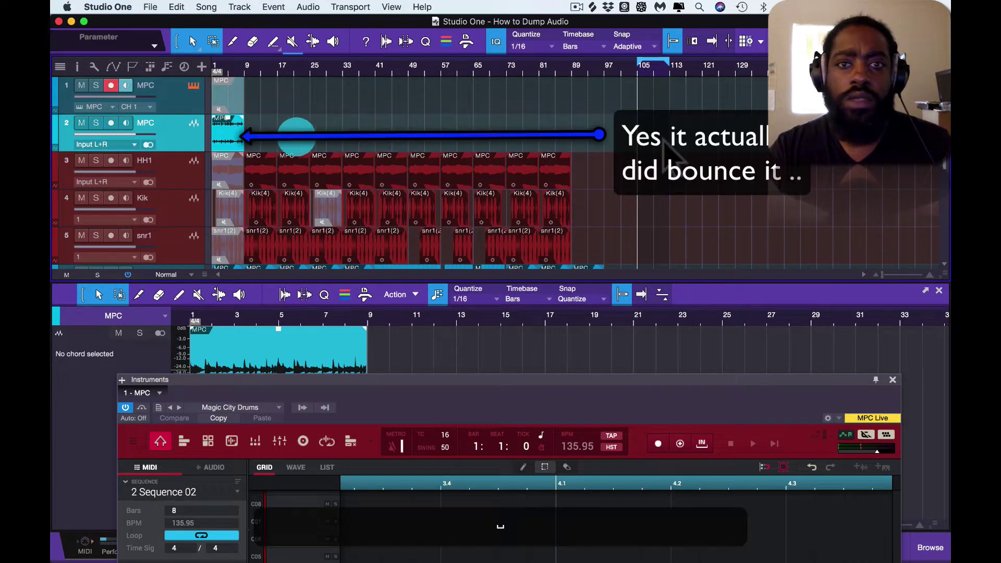
Create a new MPC part at bar 105 and bounce it to audio with Cmd+B.
double_click(645, 99)
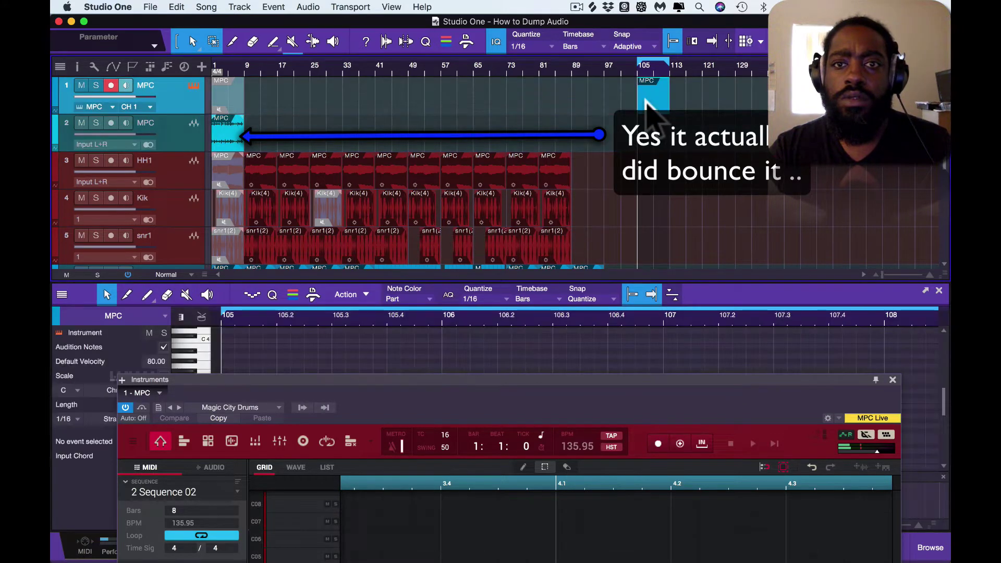
scroll(688, 120, "up", 4)
scroll(688, 120, "left", 2)
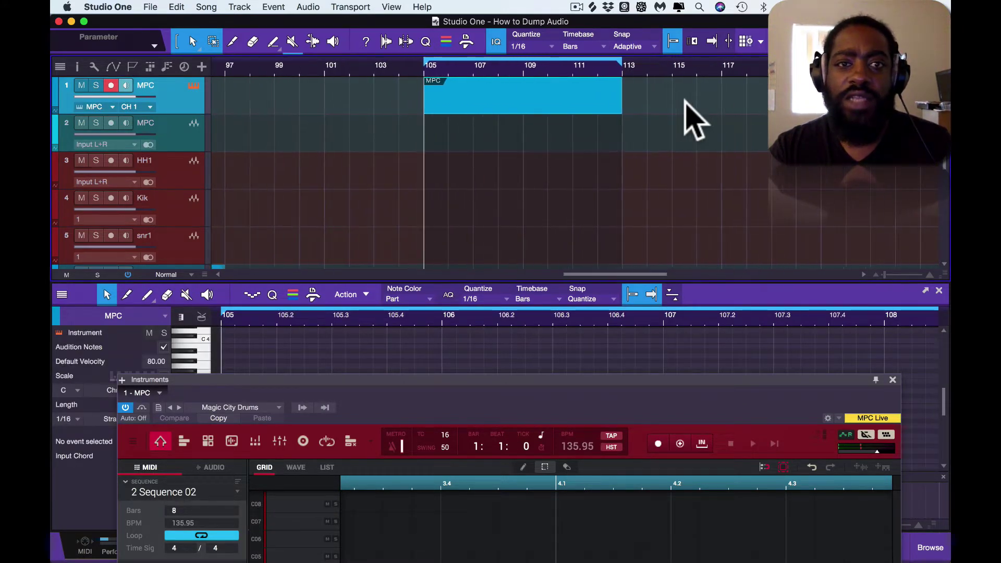
key("super")
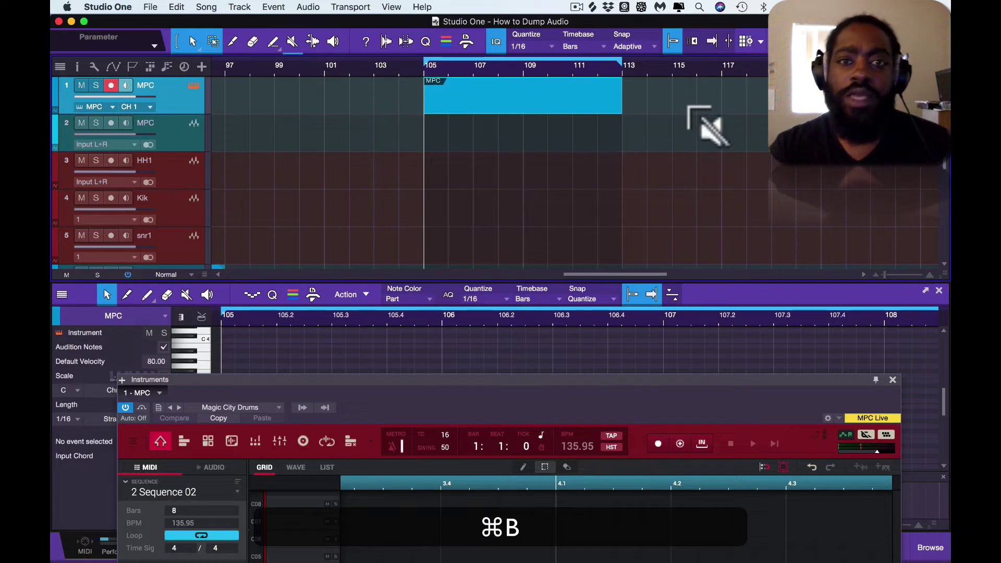
scroll(740, 133, "down", 4)
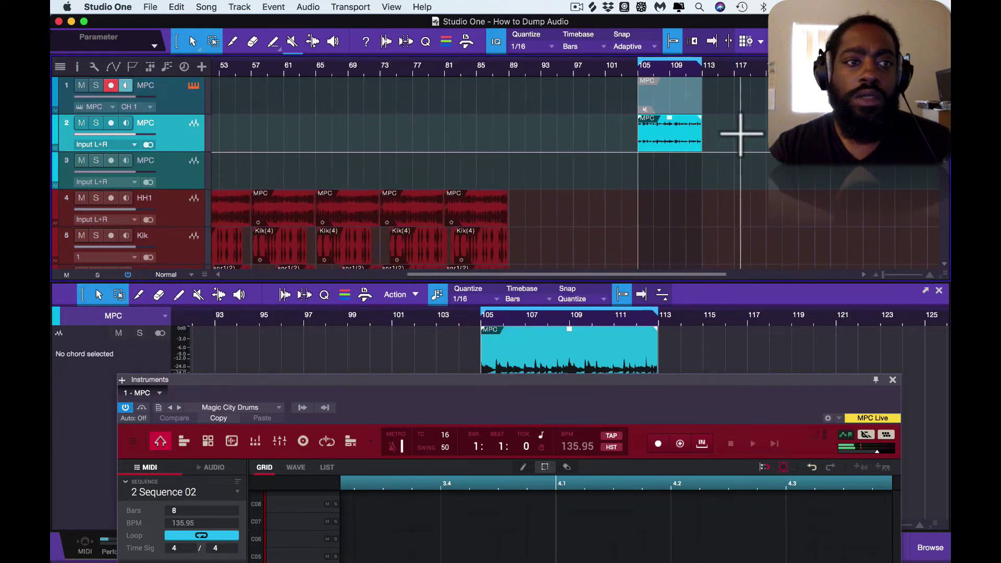
scroll(740, 133, "down", 4)
scroll(677, 130, "down", 1)
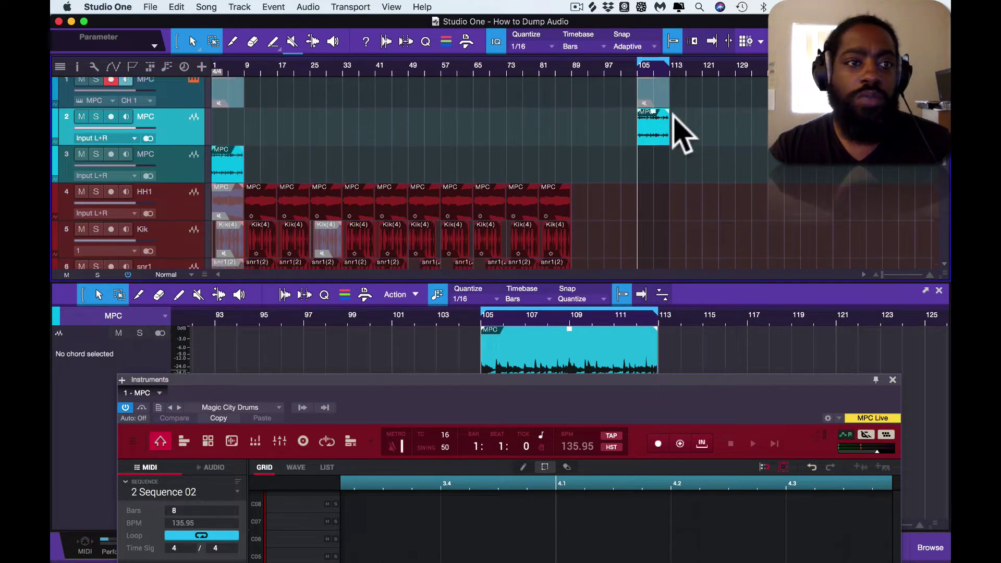
scroll(673, 125, "up", 1)
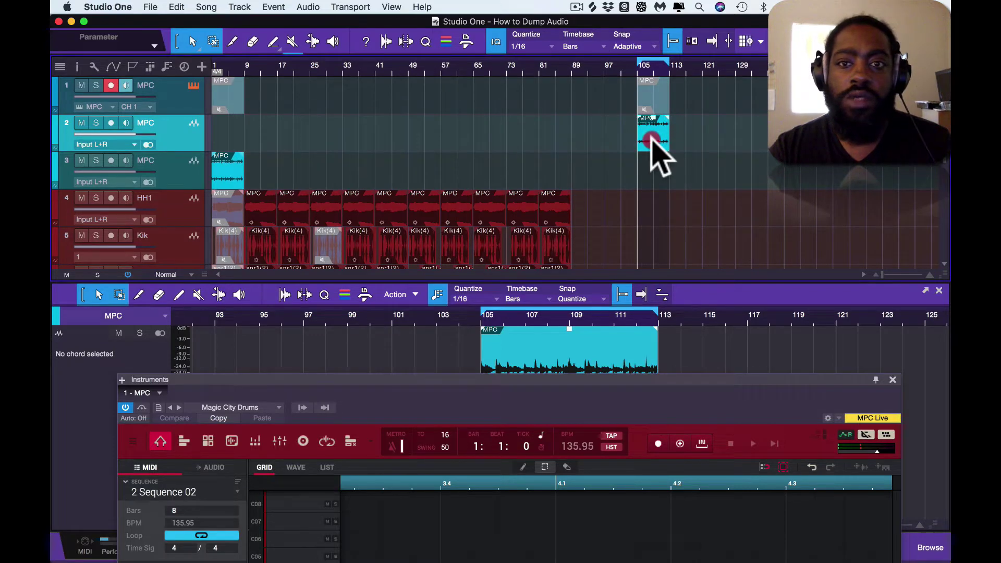
Move the bounced clip onto track 3 beside the earlier MPC audio and play it back.
left_click_drag(652, 141, 652, 180)
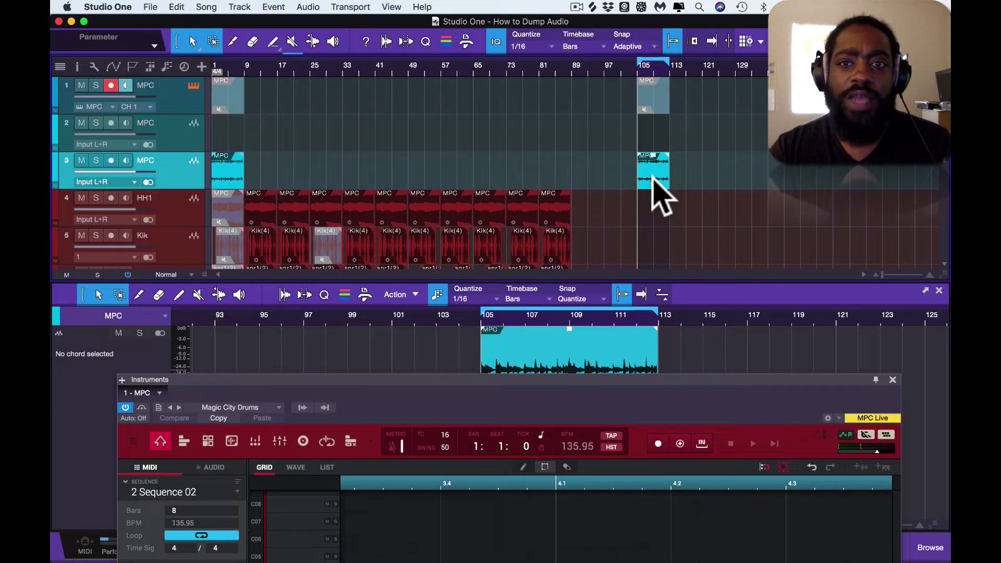
left_click(649, 103)
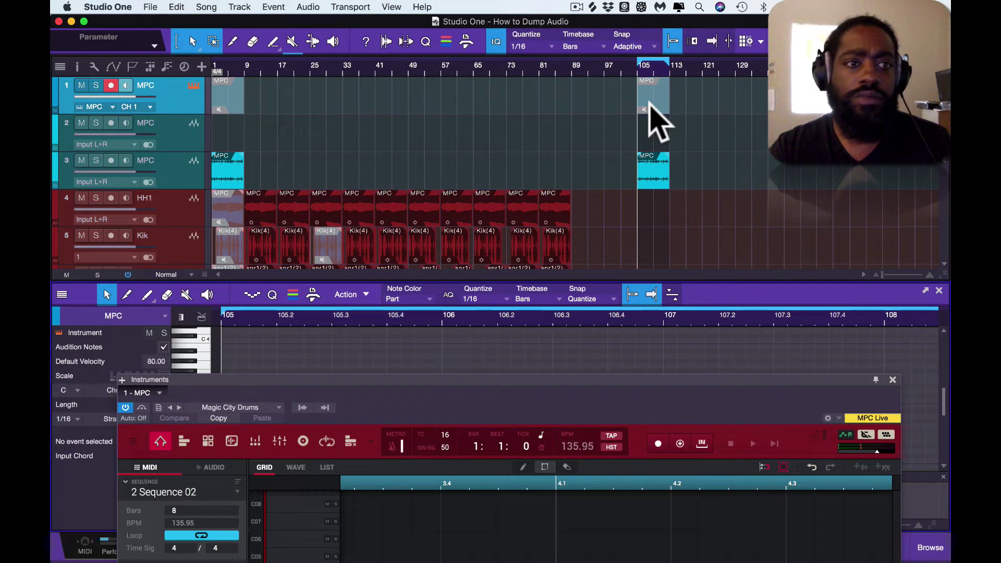
key("space")
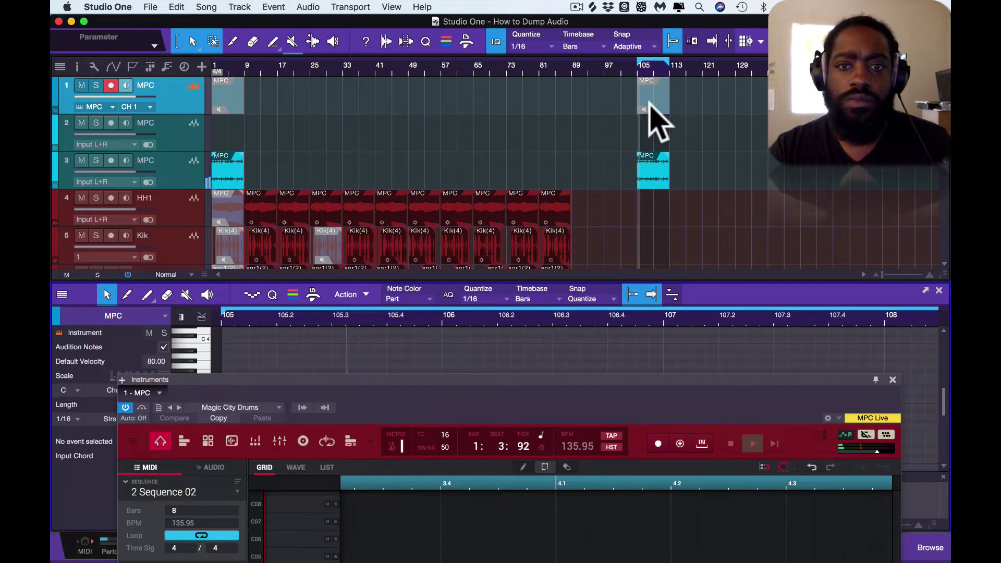
key("space")
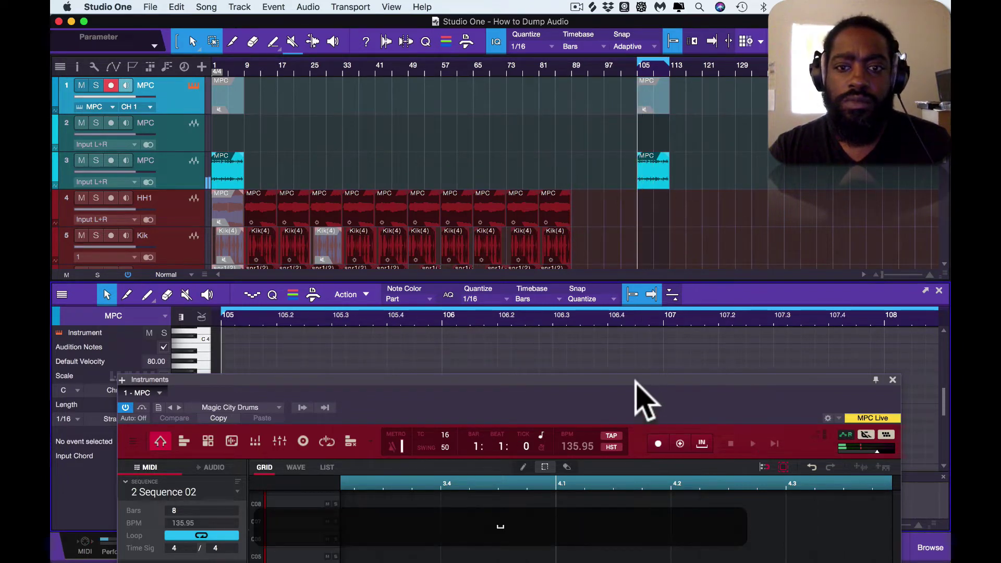
Select all notes in Sequence 02's Track 01, erase them, and play to confirm the sequence is empty.
left_click(632, 379)
left_click_drag(632, 380, 634, 176)
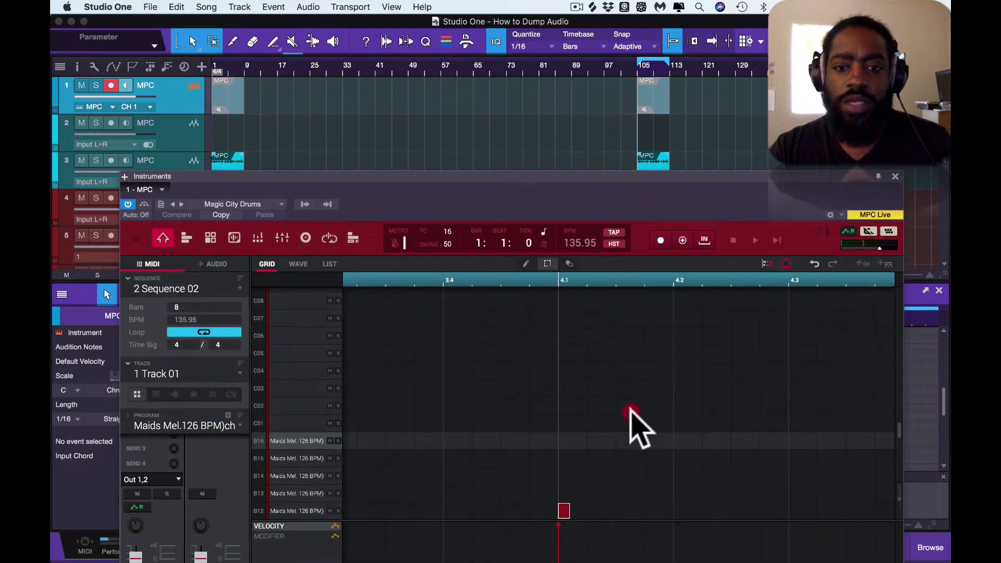
key("super+a")
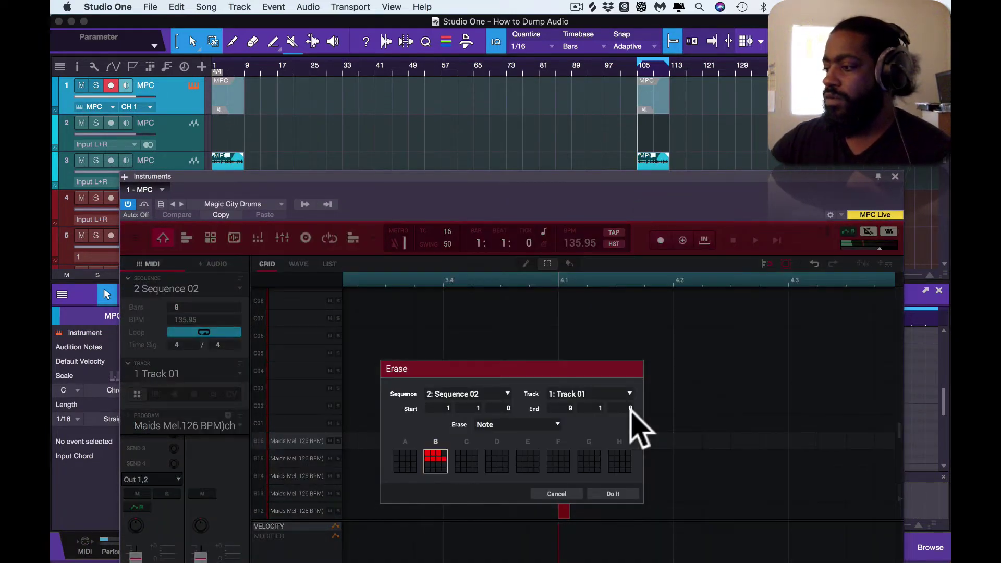
key("Return")
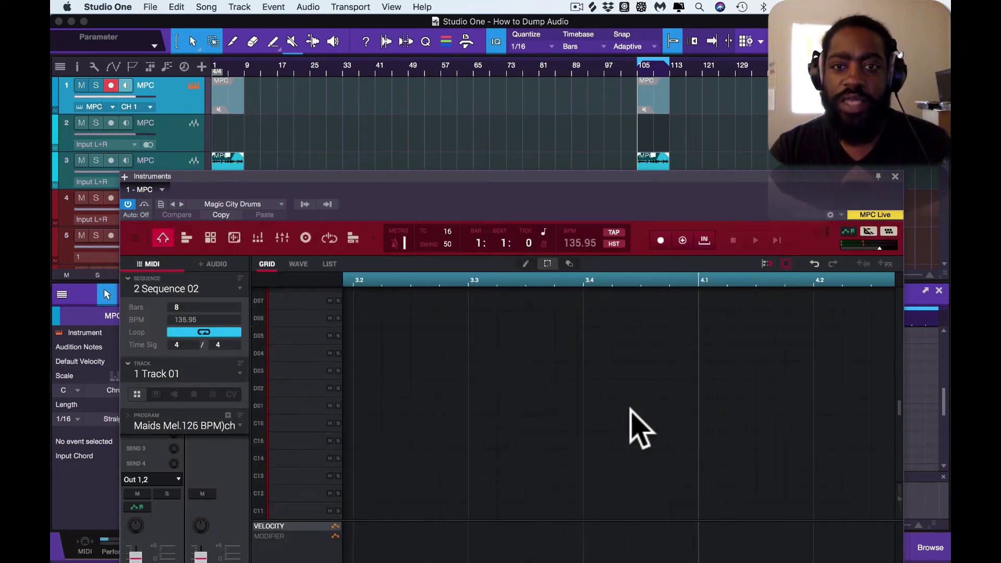
key("space")
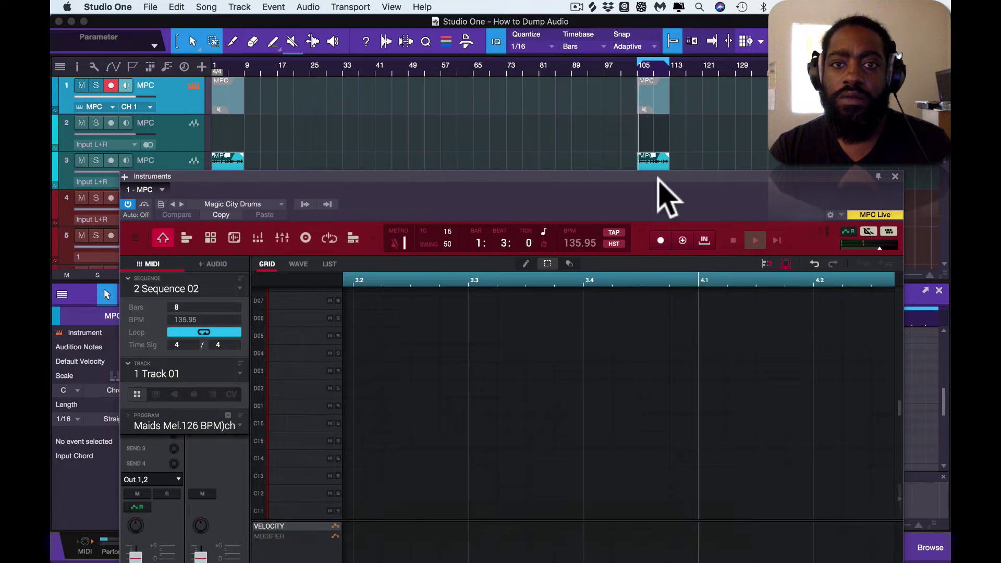
left_click_drag(648, 179, 656, 258)
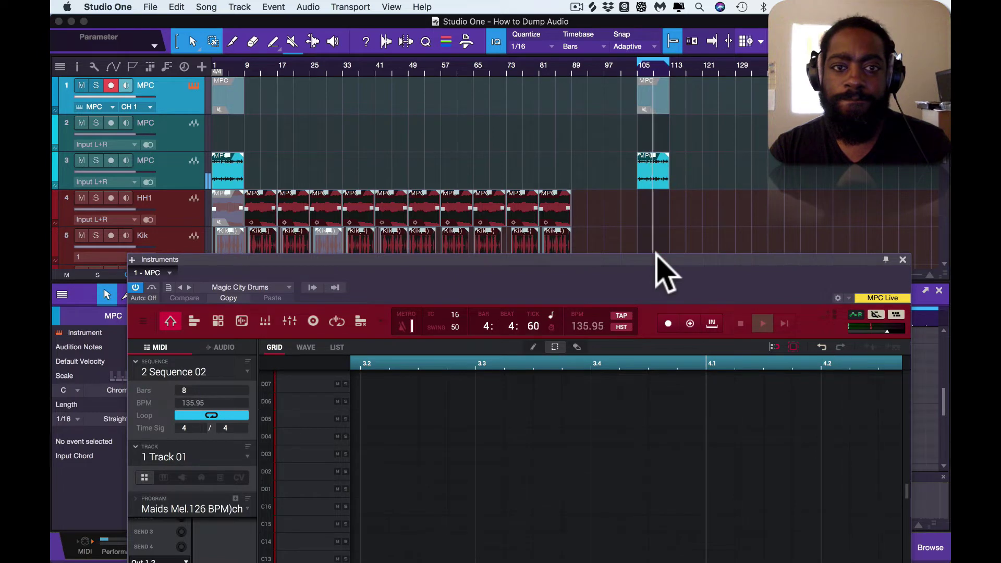
key("space")
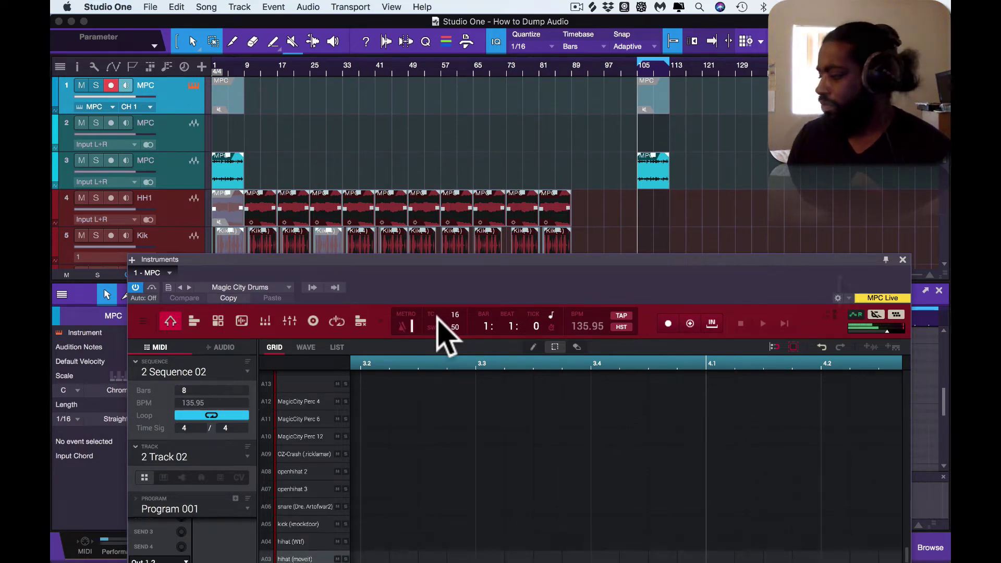
Close the MPC plugin window and the note editor, then deselect all events.
left_click(902, 259)
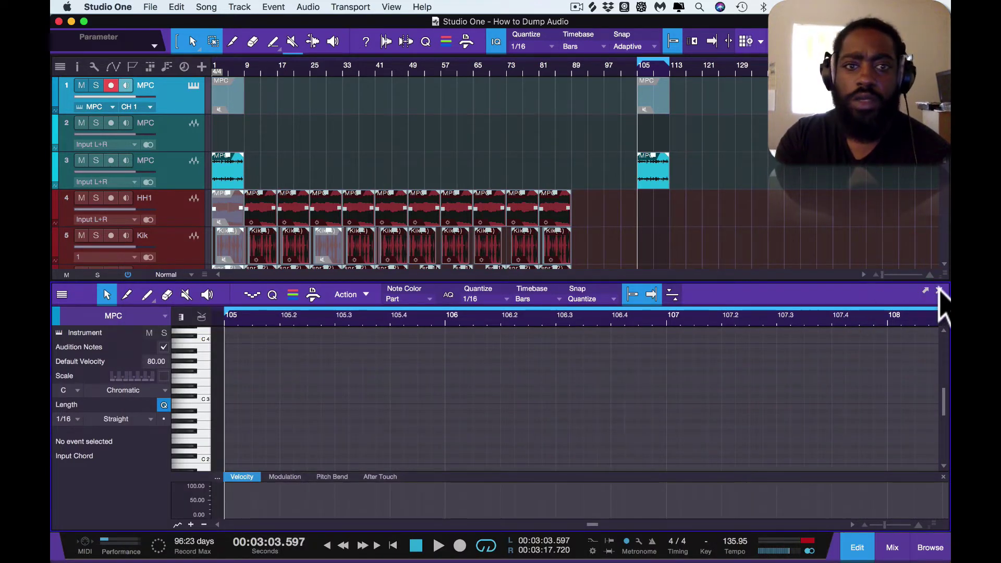
left_click(938, 290)
left_click(676, 368)
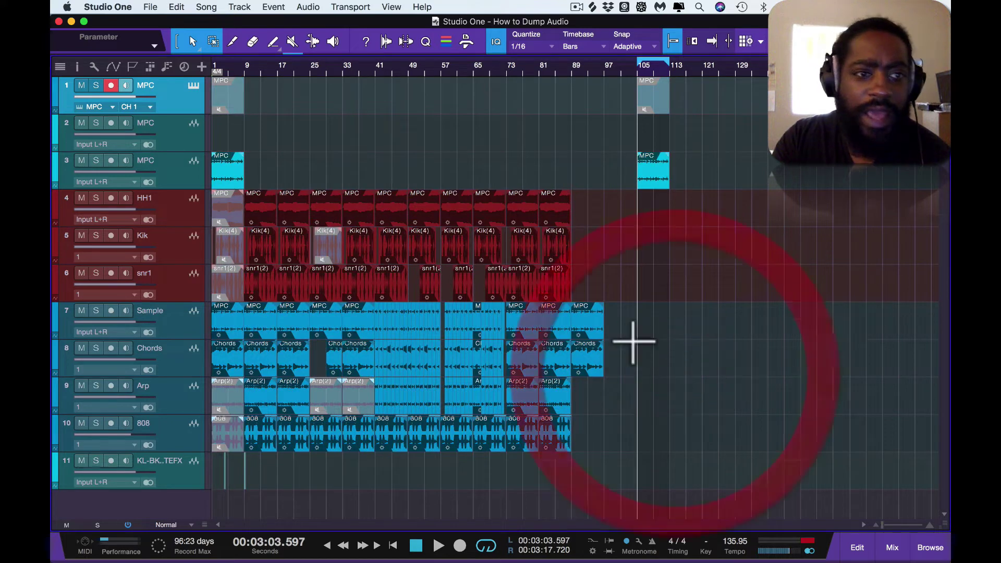
scroll(645, 241, "up", 2)
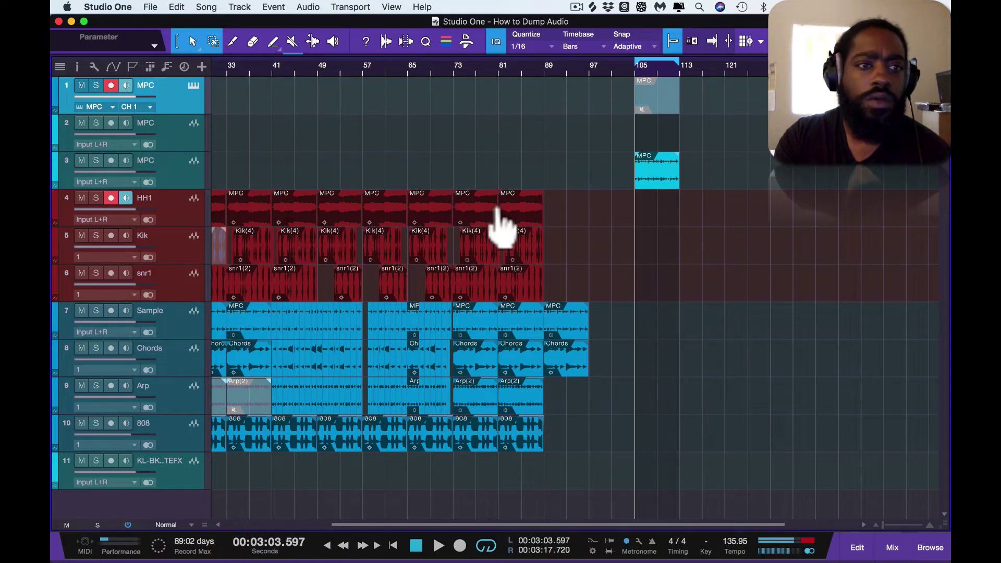
Set the HH1 track's input to Instruments > 1, the MPC.
left_click(134, 219)
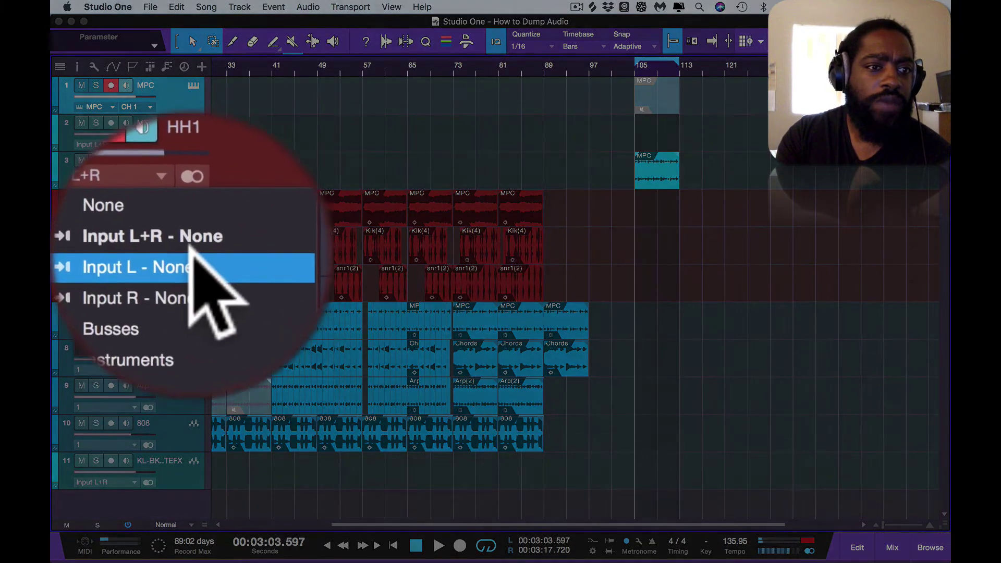
left_click(275, 285)
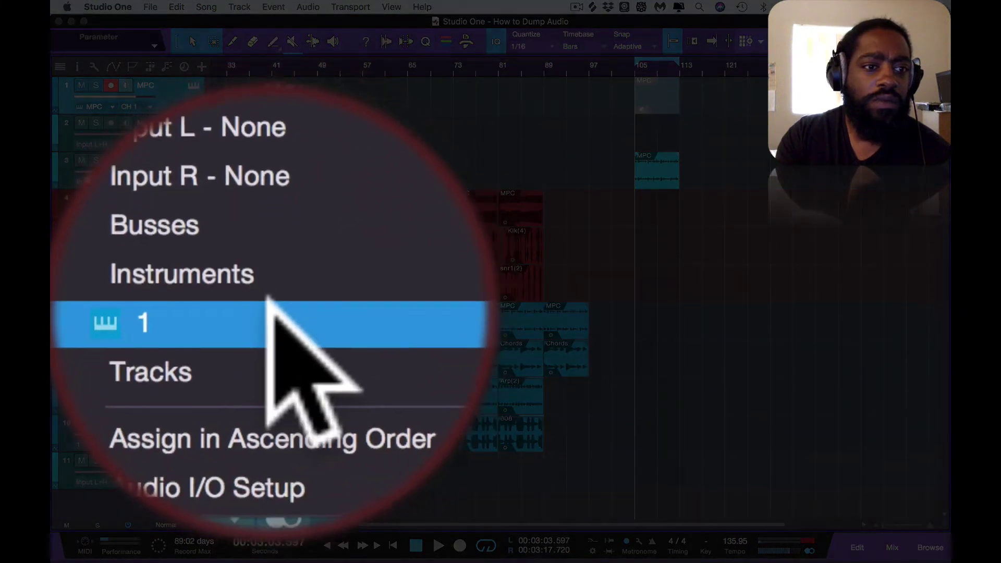
left_click(272, 313)
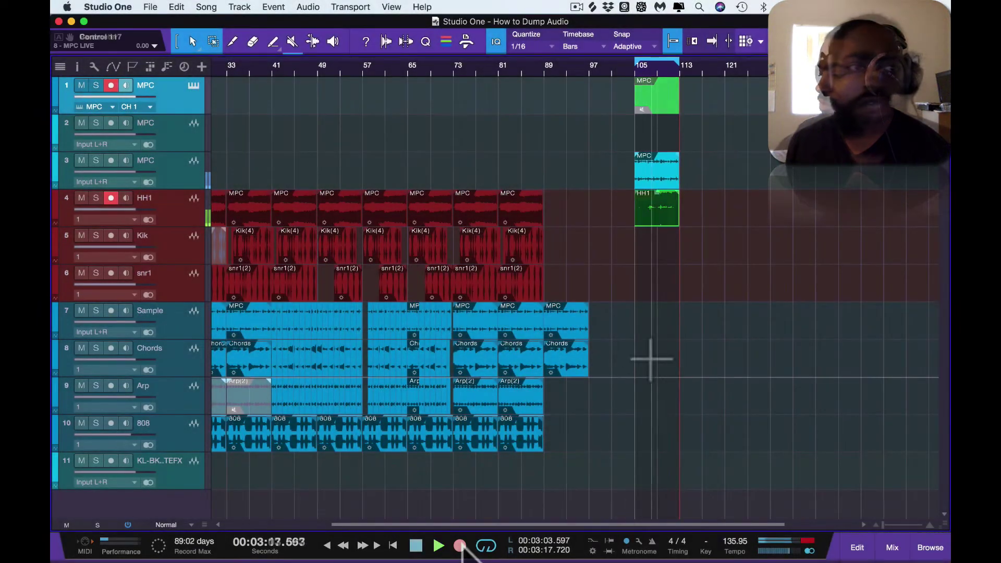
Stop recording the hi-hat take and disarm the HH1 track.
key("space")
left_click(119, 208)
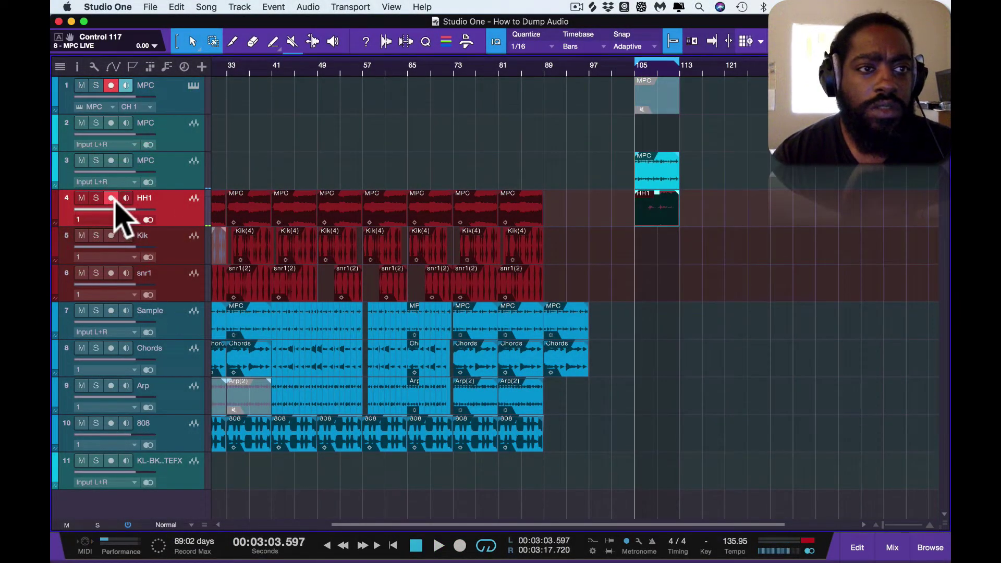
left_click(111, 86)
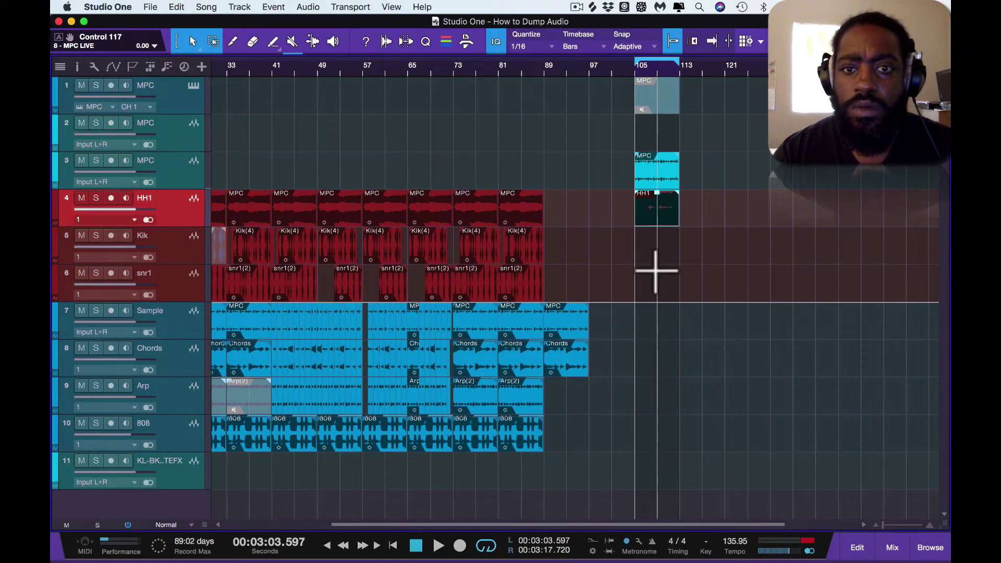
Play back the new HH1 hi-hat clip at bar 105, zooming out to show the whole clip.
scroll(655, 270, "up", 5)
key("space")
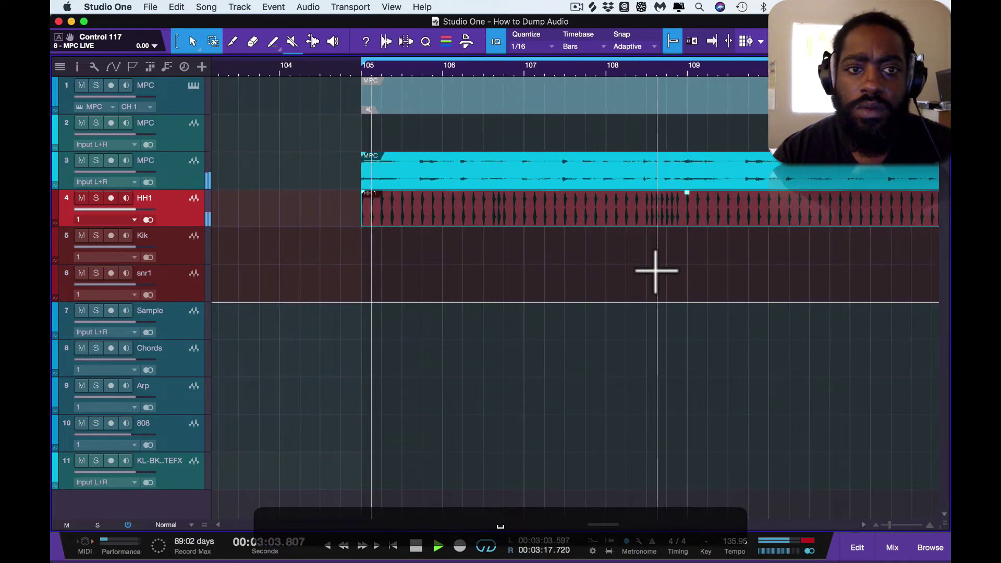
scroll(688, 280, "down", 3)
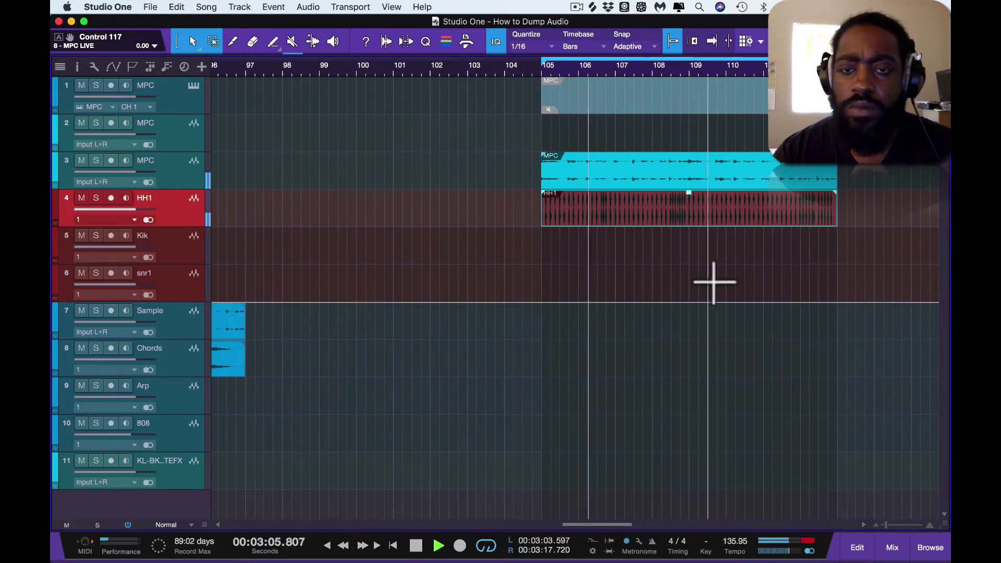
scroll(714, 282, "down", 2)
key("w")
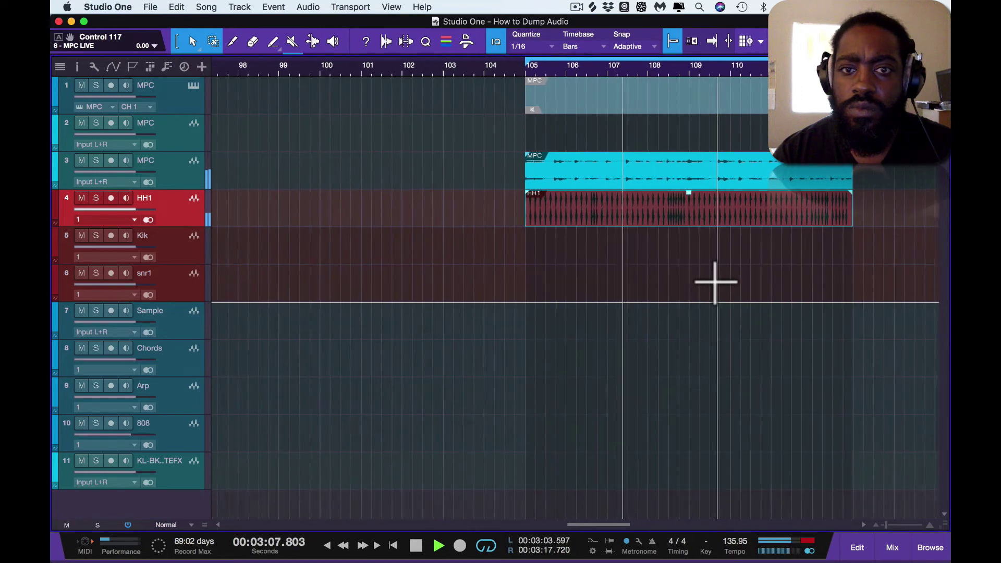
key("w")
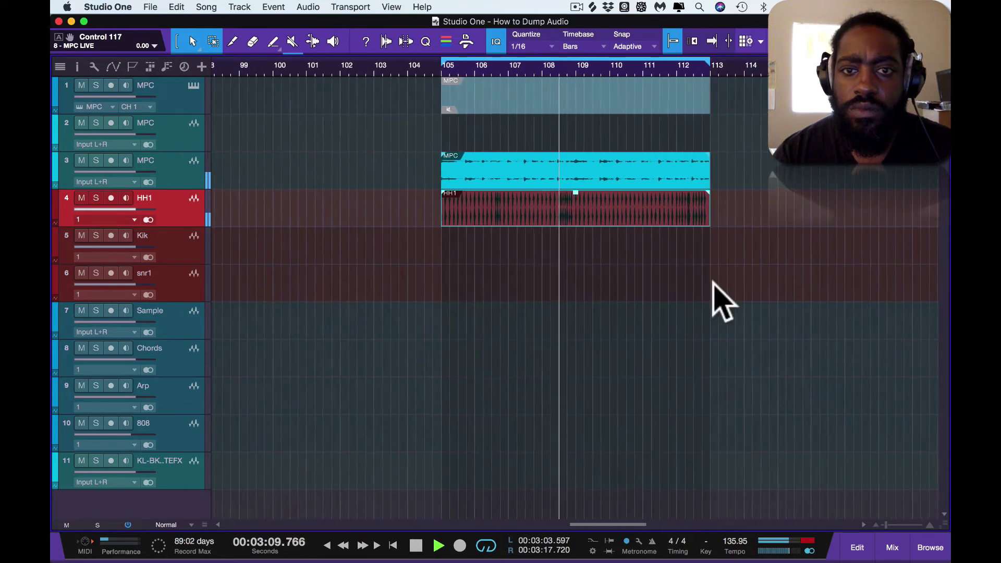
key("space")
Record the kick part on Kik, disarm it, and return the playhead to bar 105.
left_click(460, 546)
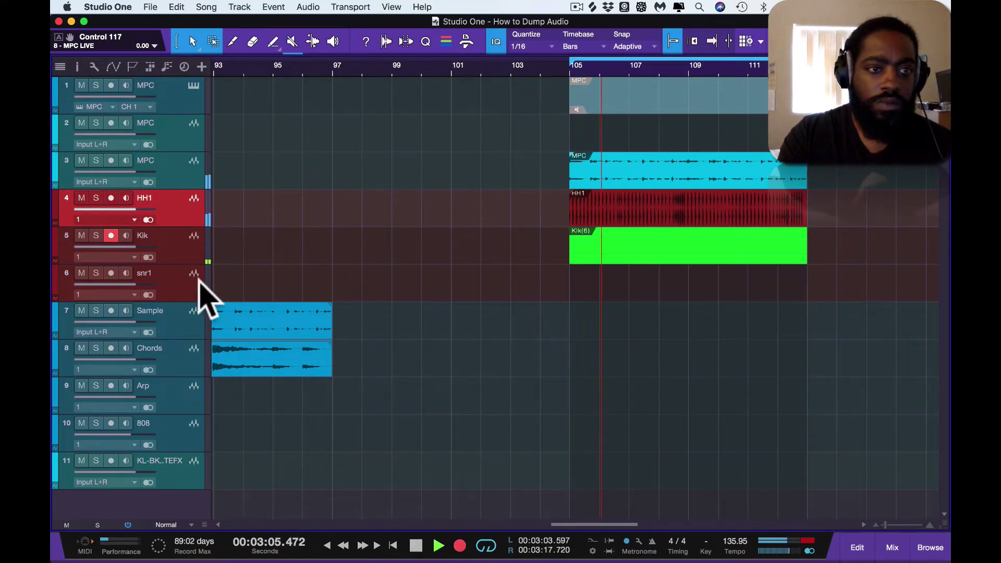
left_click(111, 236)
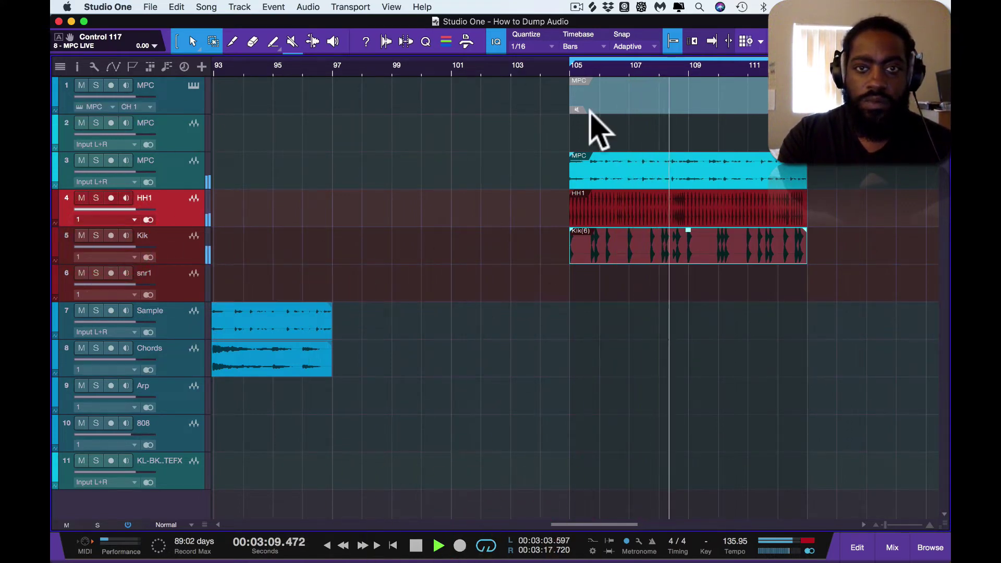
left_click(565, 68)
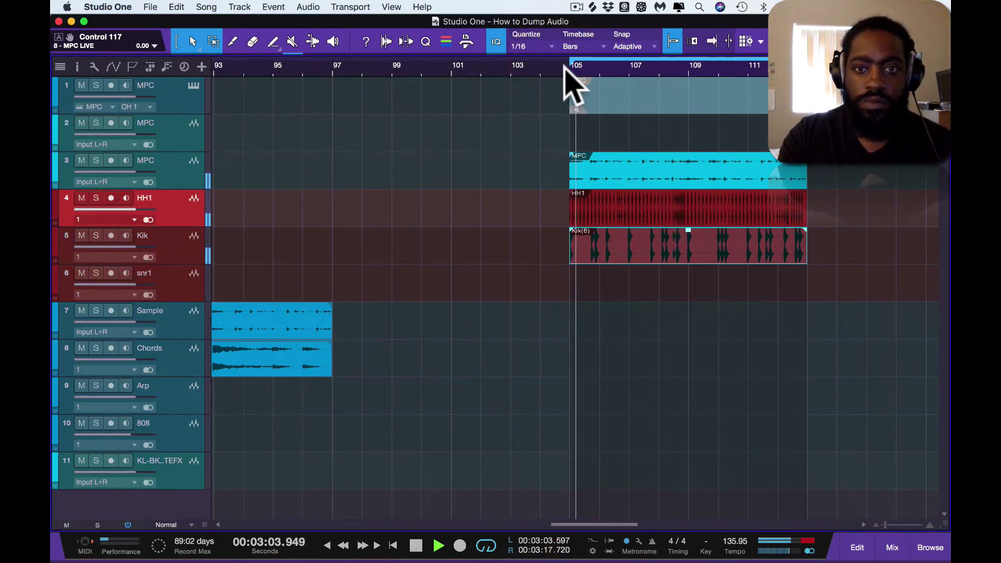
Arm snr1, record the snare part from bar 105, then disarm it.
left_click(111, 272)
key("space")
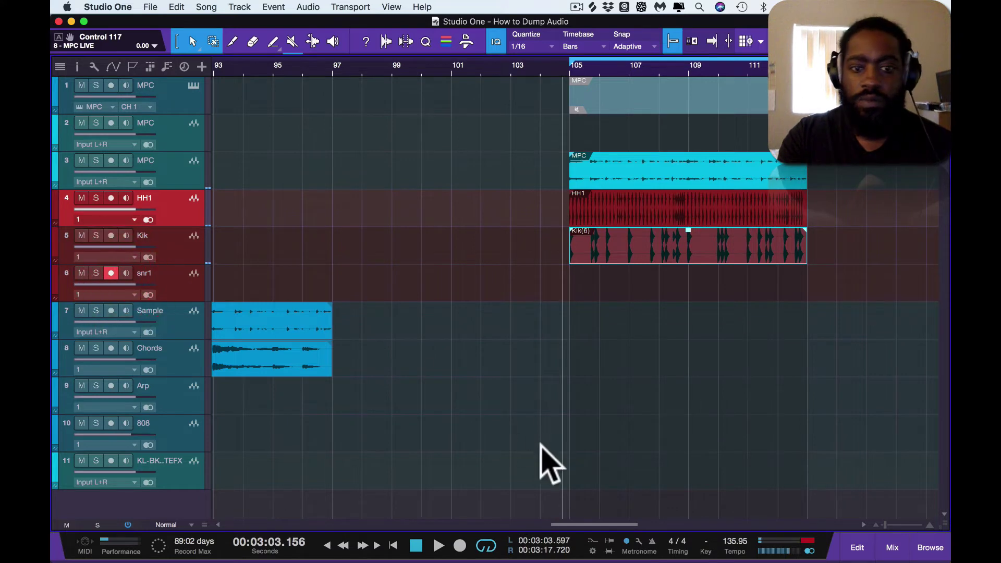
left_click(459, 545)
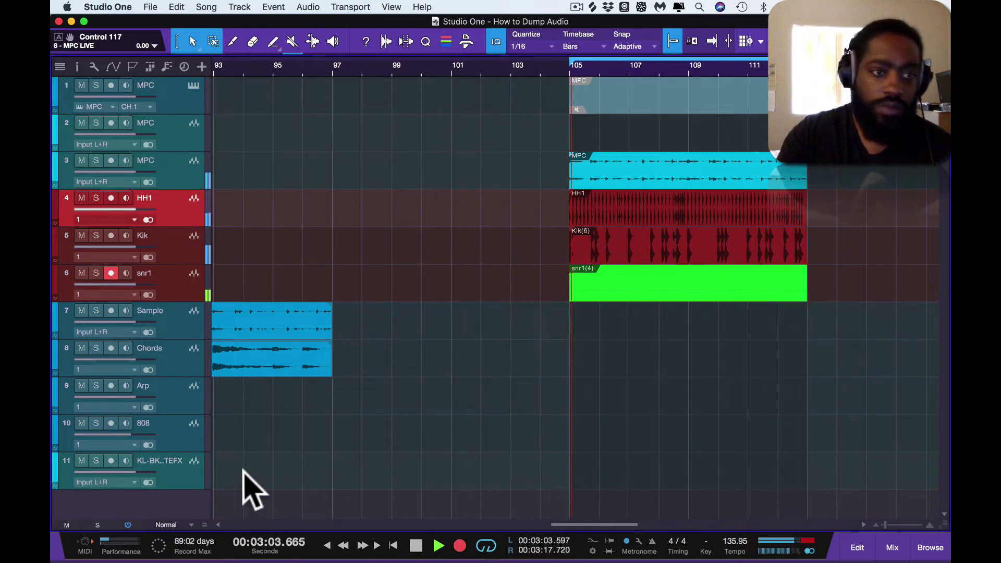
left_click(111, 273)
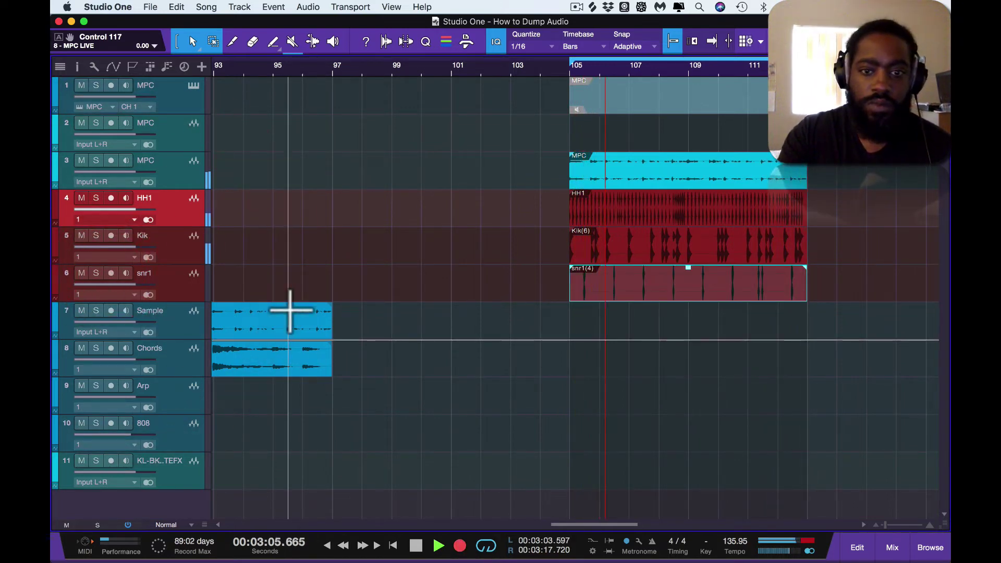
left_click(459, 545)
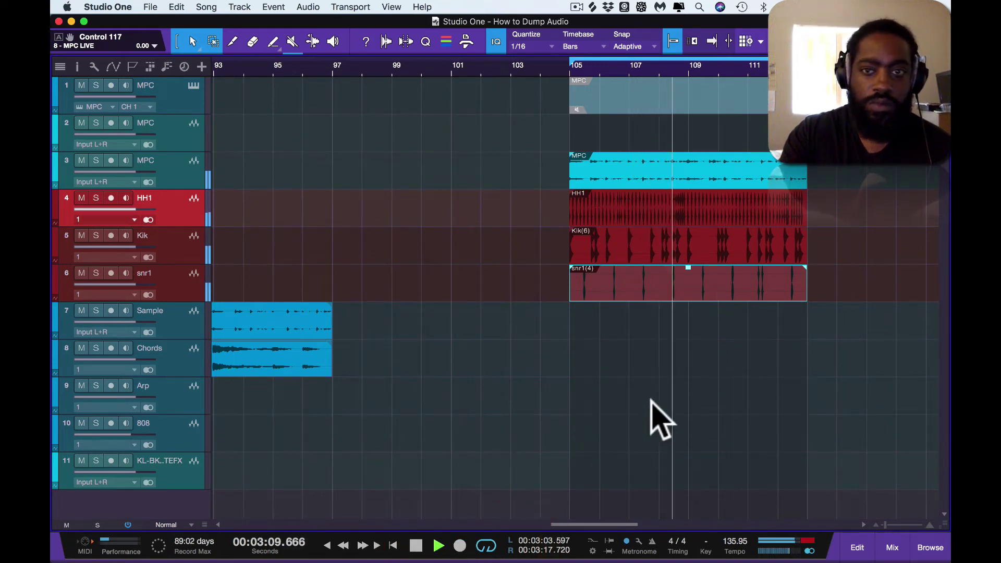
Zoom to view the stacked HH1, Kik and snr1 clips during playback, then stop.
key("w")
key("e")
key("e")
key("e")
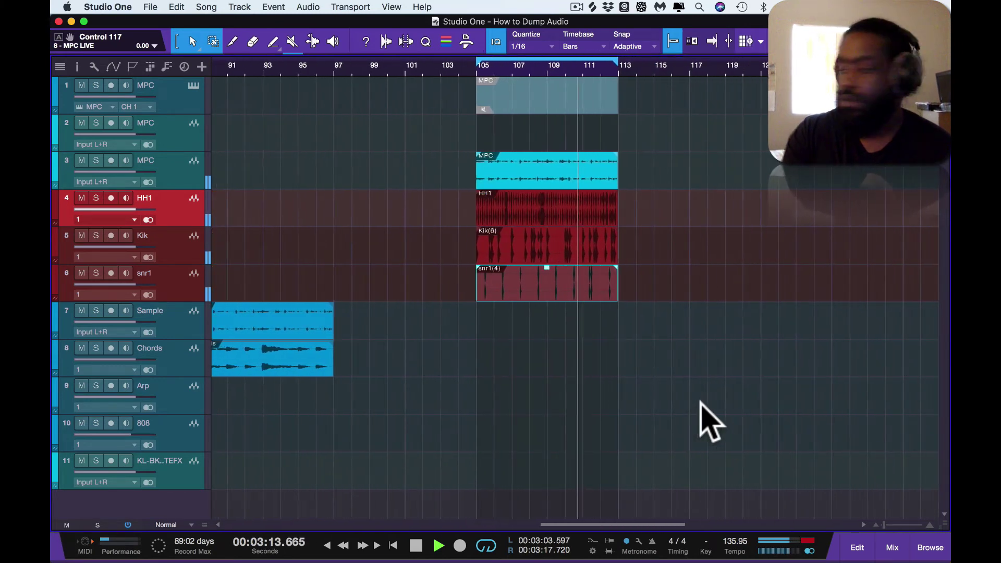
key("space")
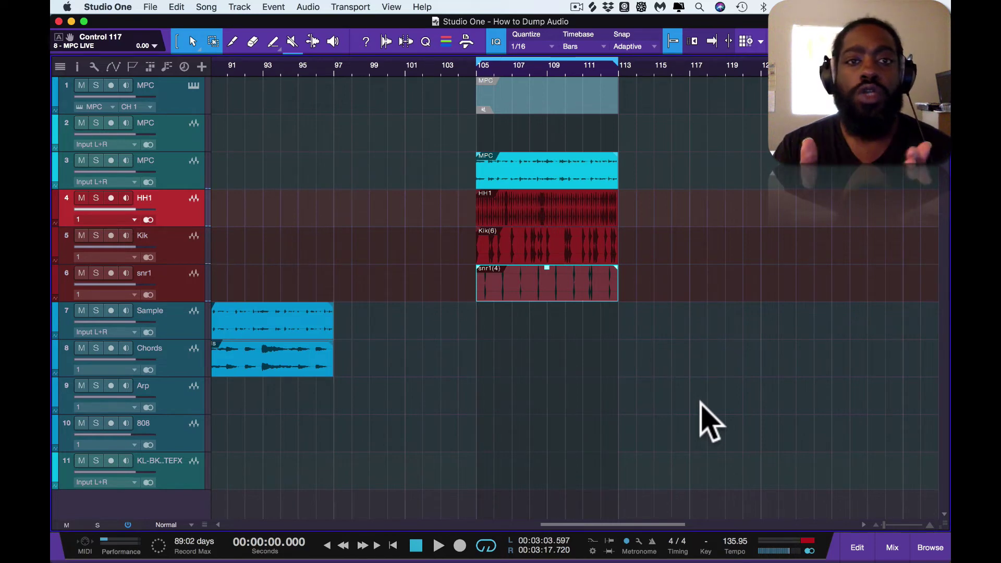
left_click(272, 7)
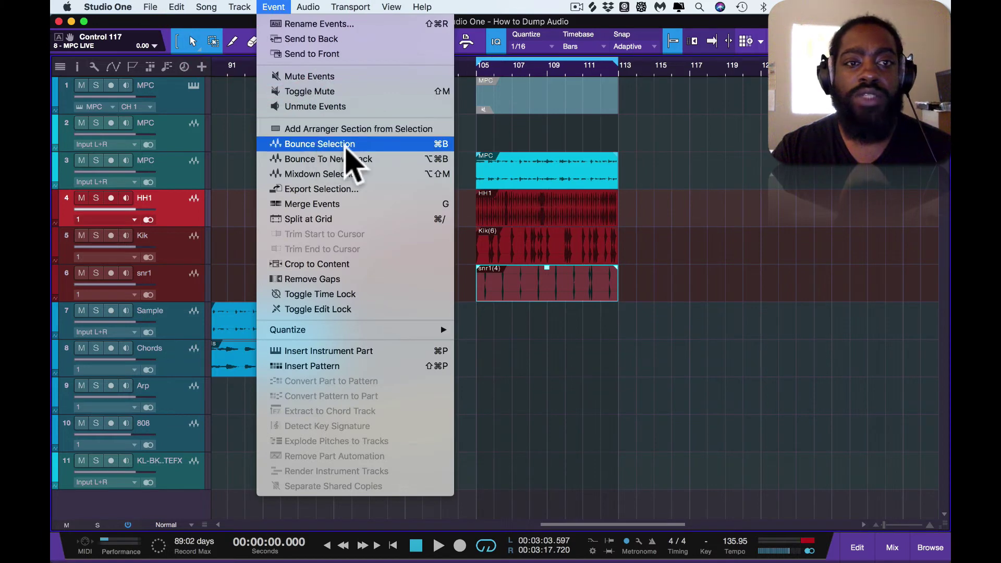
left_click(575, 291)
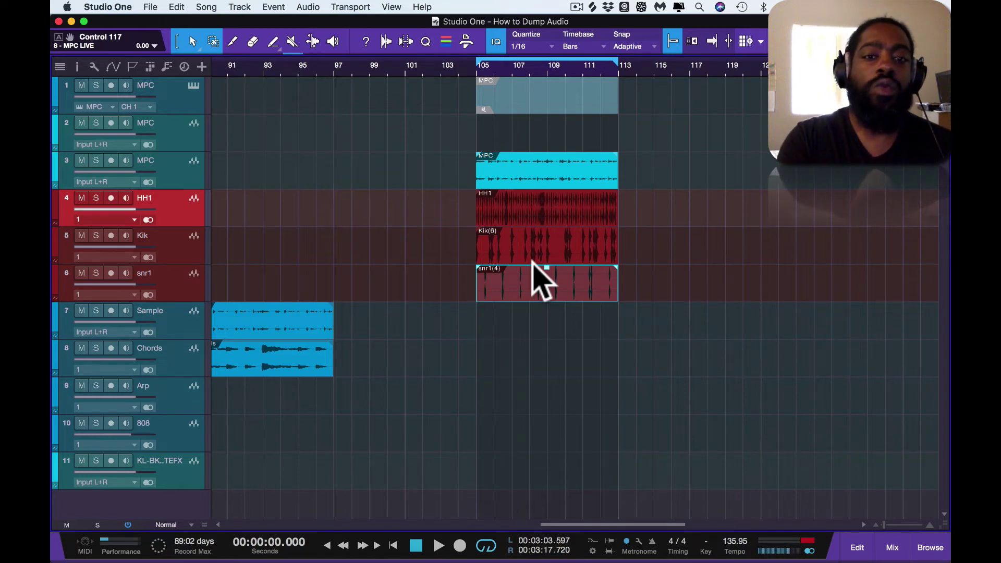
key("t")
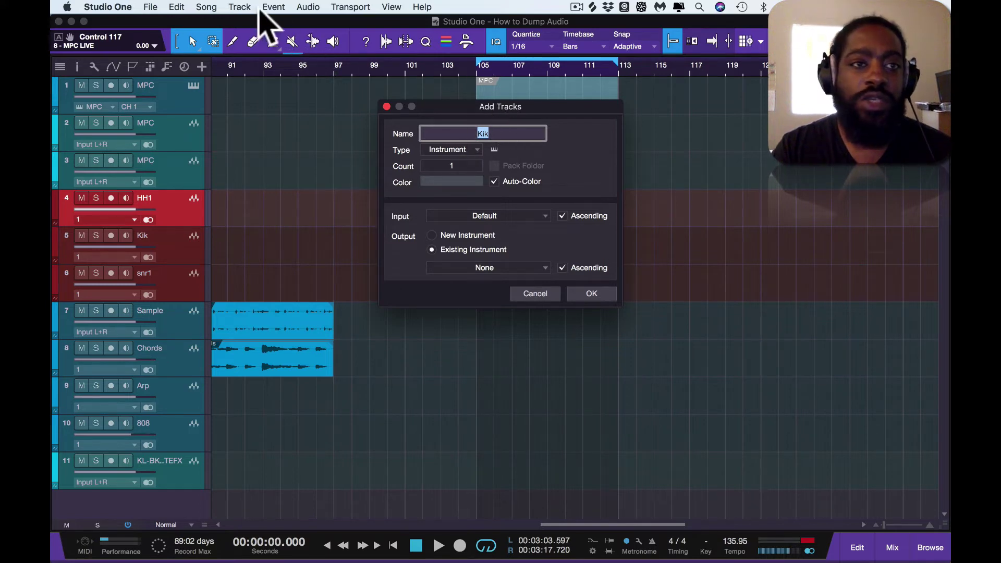
left_click(239, 7)
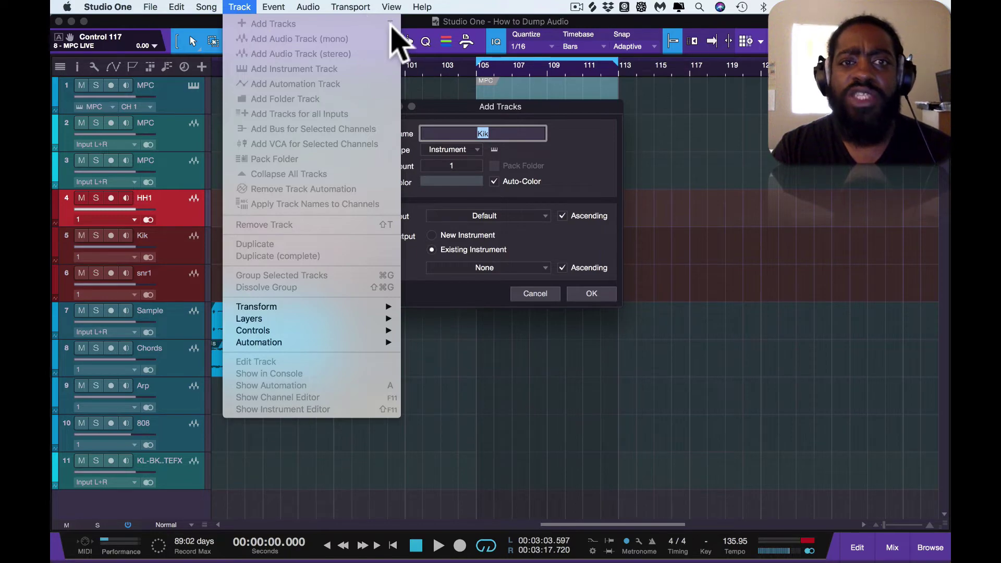
left_click(563, 176)
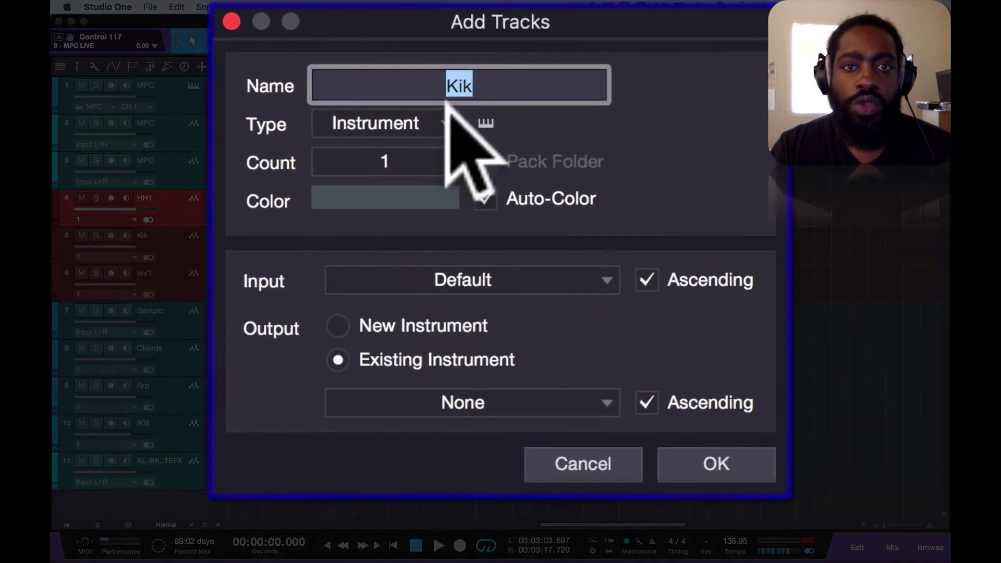
left_click(476, 149)
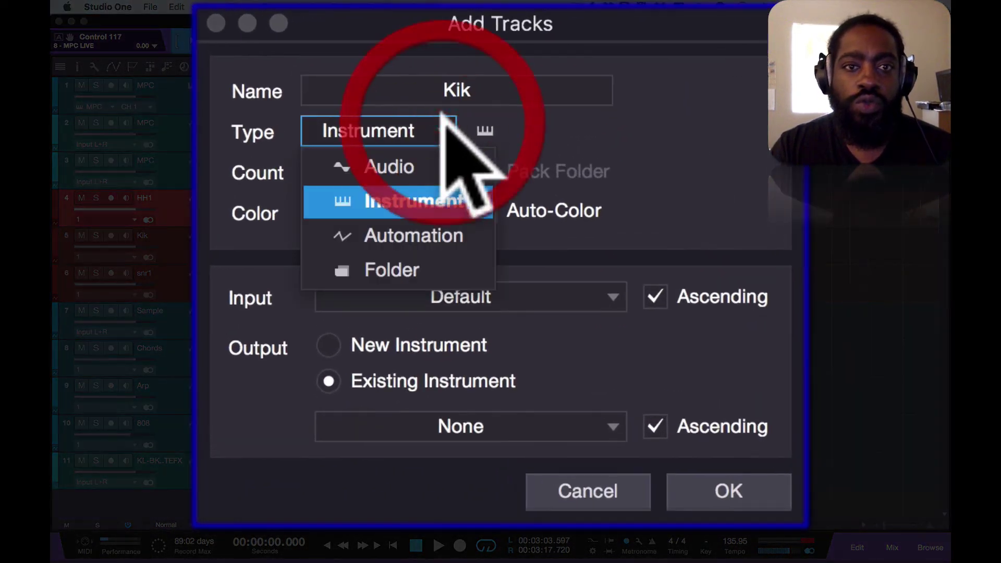
left_click(438, 128)
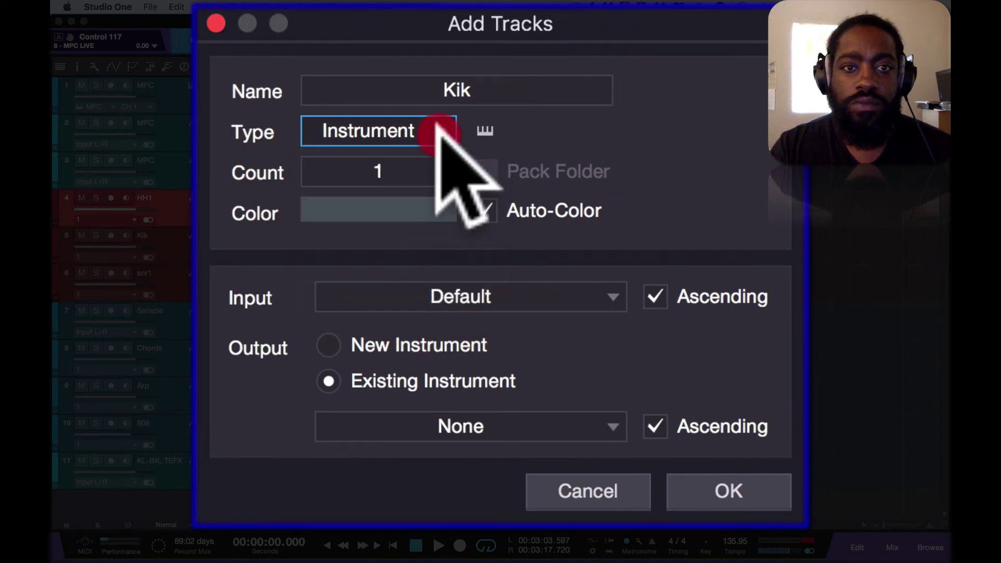
left_click(432, 156)
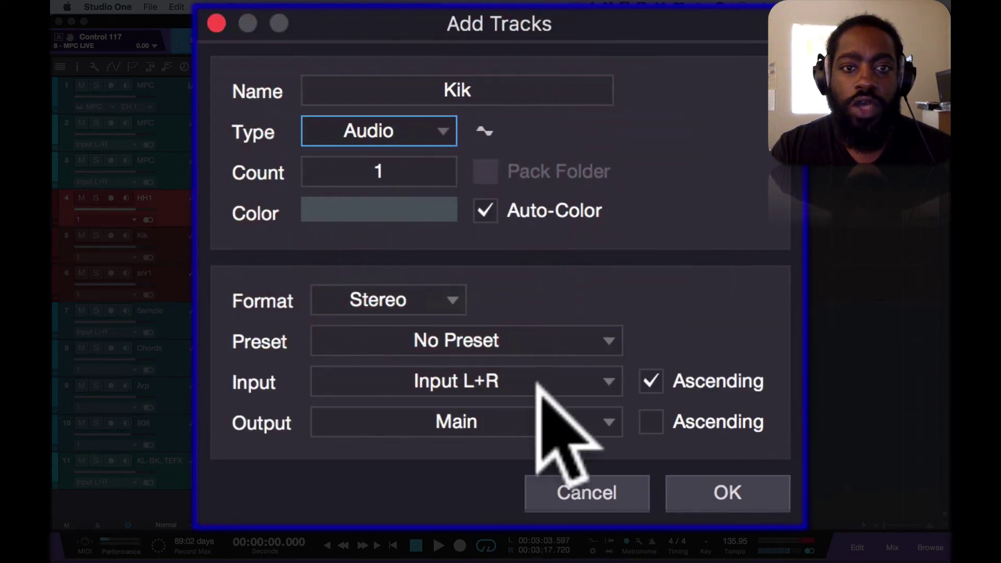
left_click(605, 371)
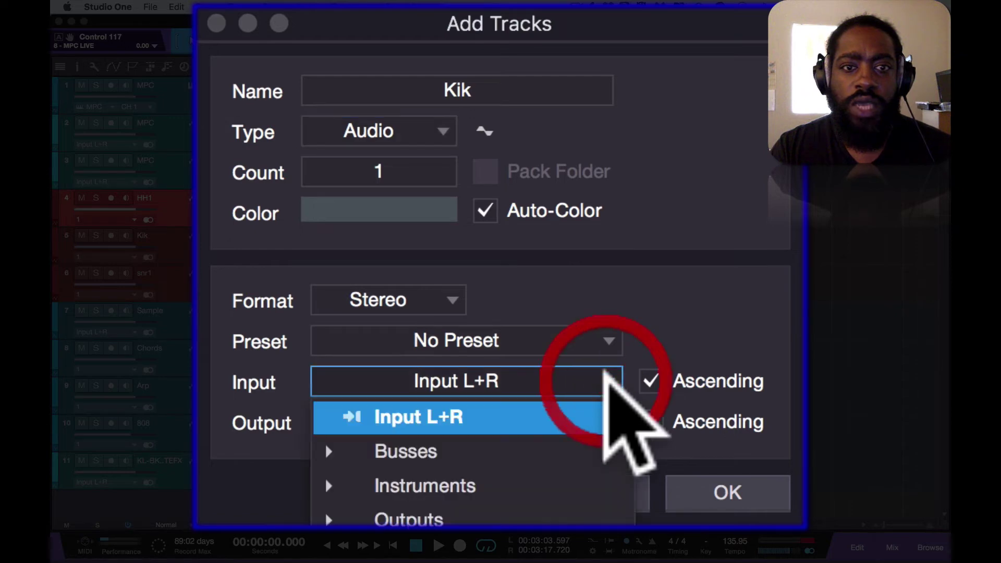
left_click(583, 472)
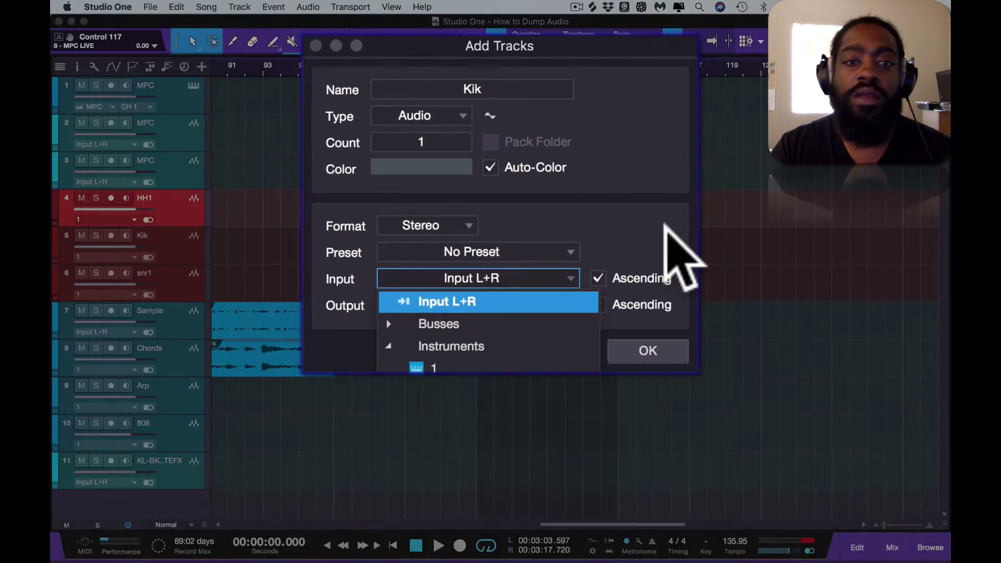
key("Escape")
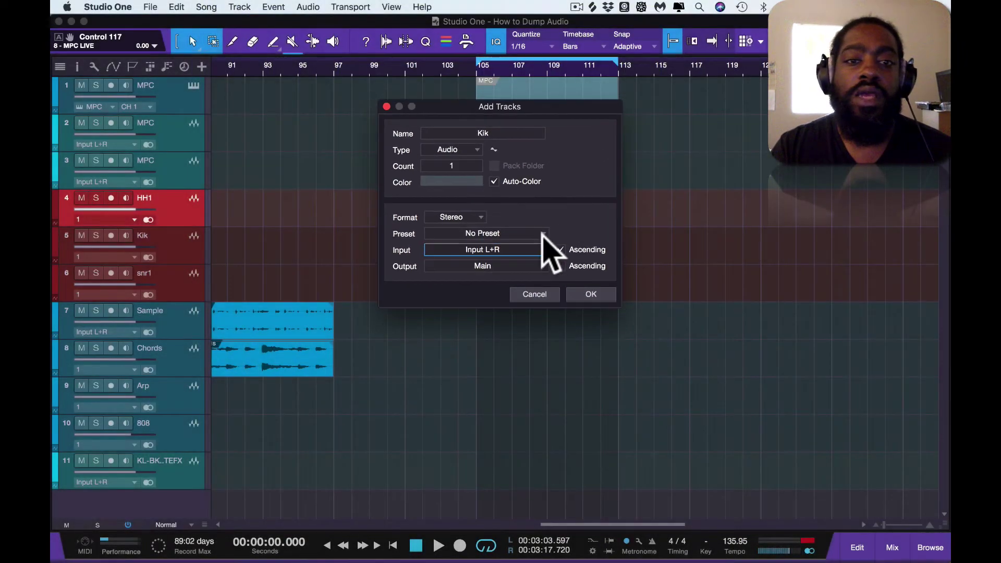
left_click(534, 294)
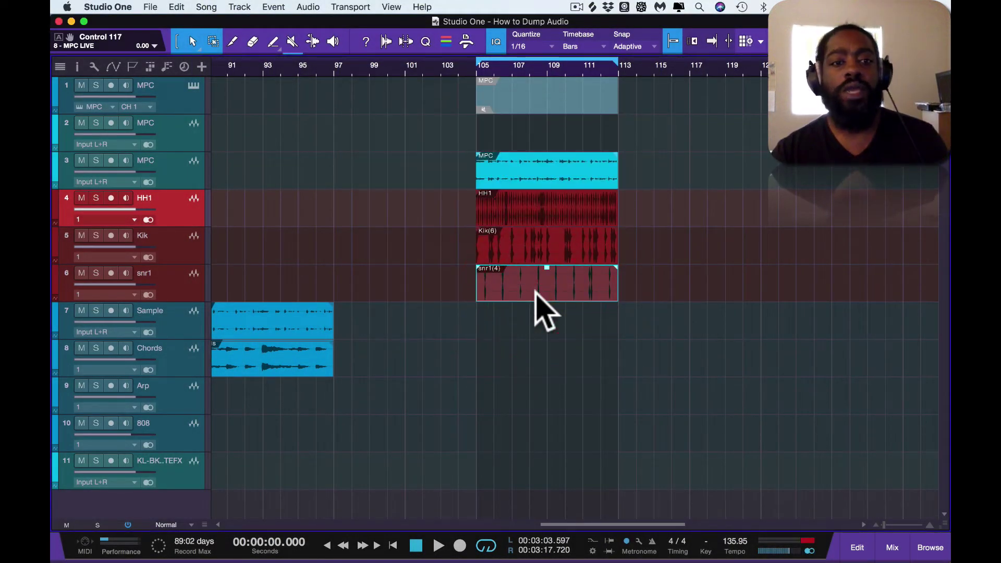
Delete all the recorded clips at bar 105.
scroll(577, 307, "down", 5)
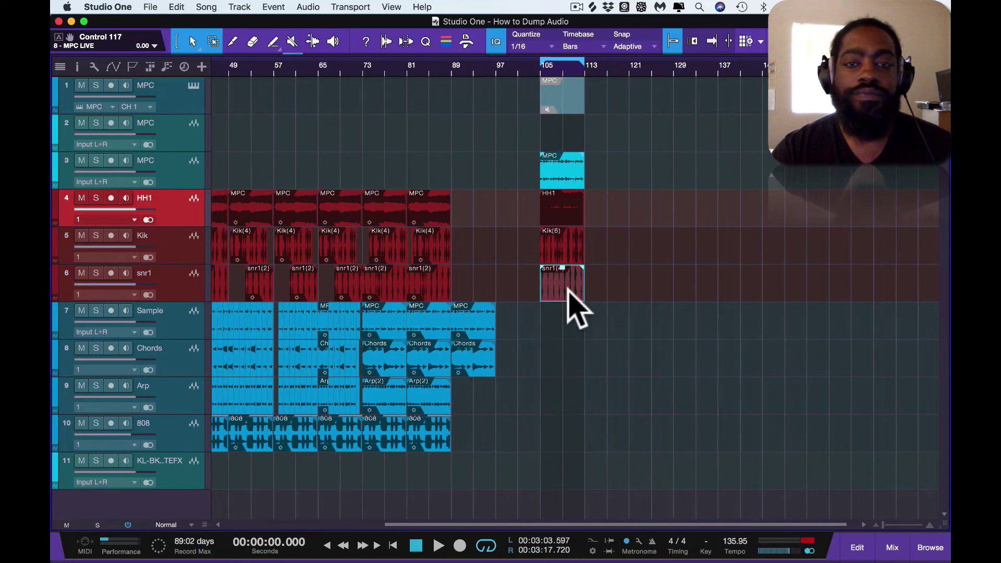
left_click_drag(607, 354, 541, 65)
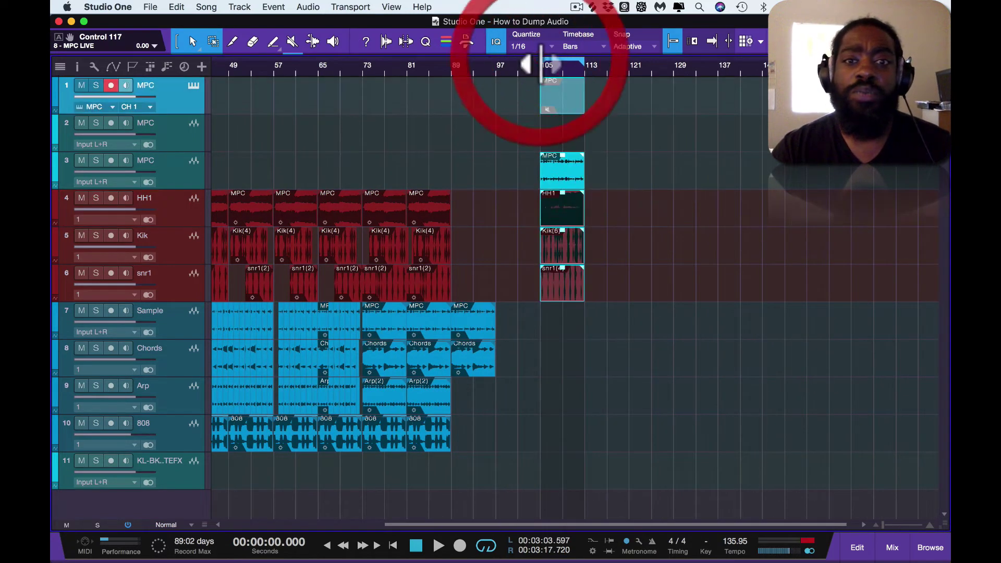
key("BackSpace")
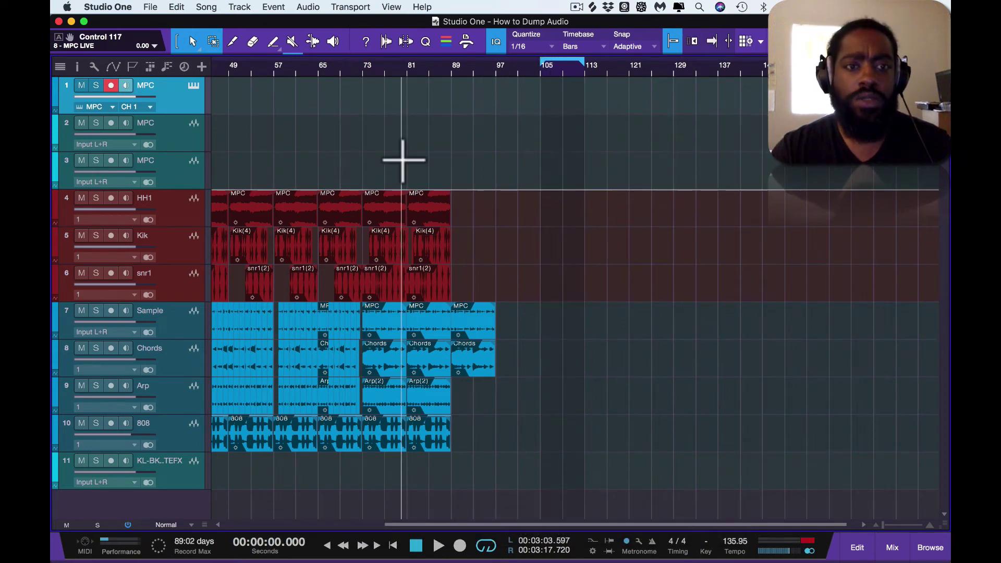
Play the arrangement and select the MPC recording on track 3.
scroll(403, 160, "down", 5)
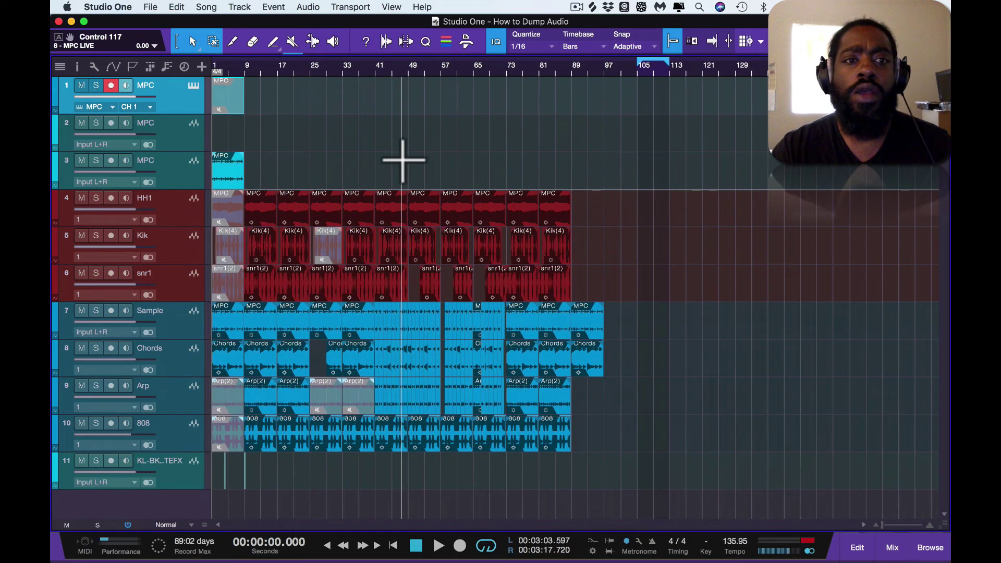
scroll(364, 172, "up", 4)
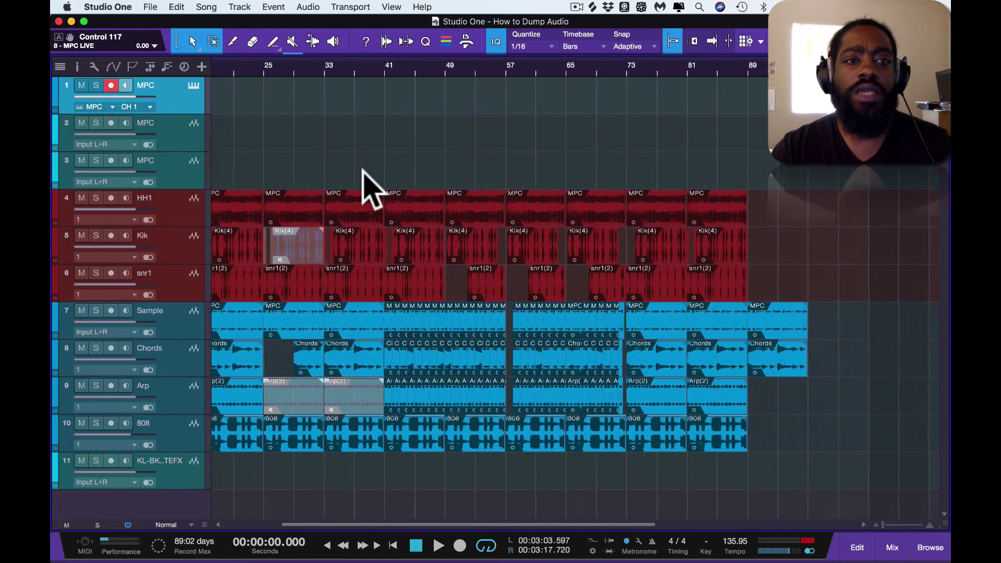
scroll(365, 172, "down", 3)
key("space")
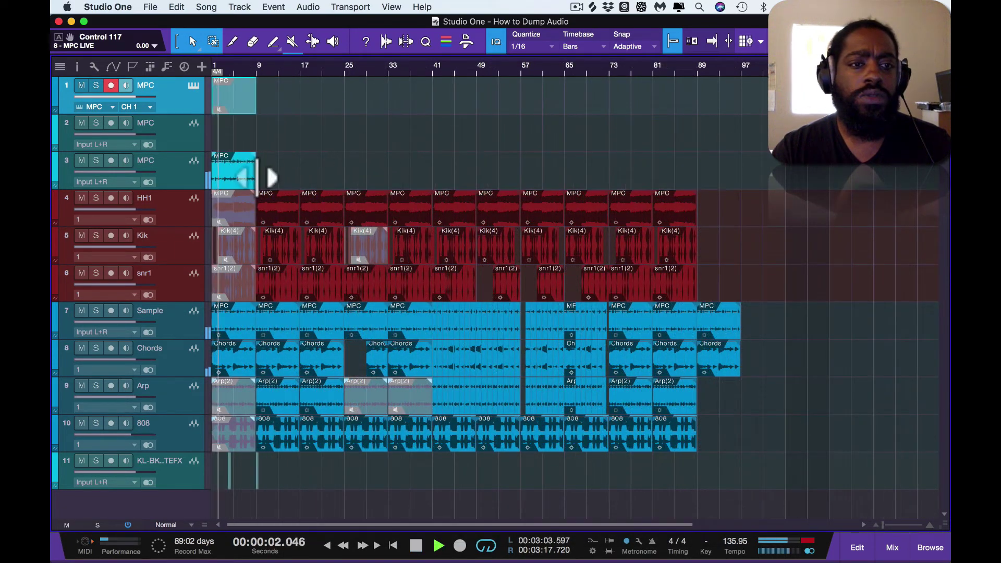
left_click(239, 177)
key("space")
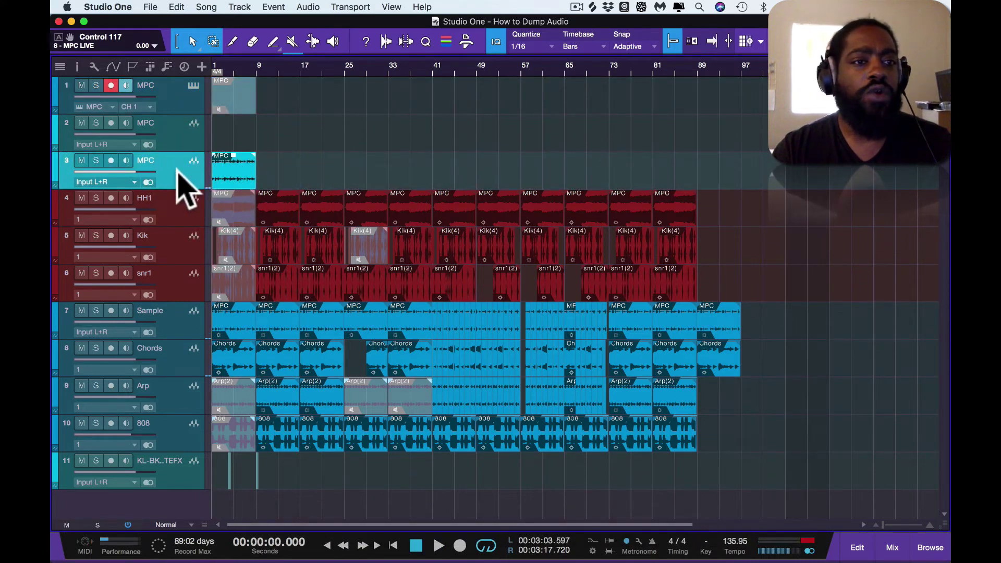
Solo track 3's MPC recording, listen to it, and add track 2 to the selection.
left_click(96, 161)
key("space")
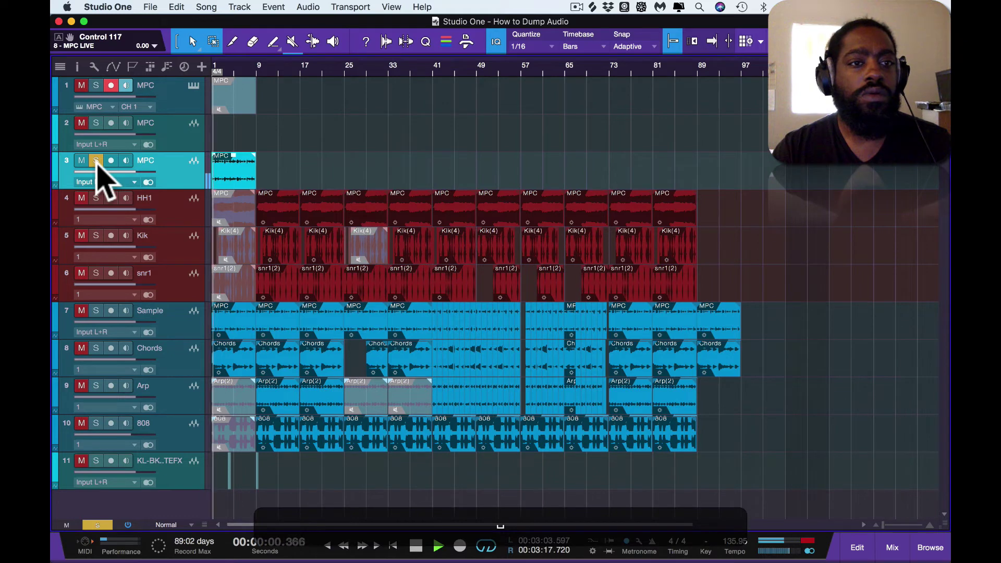
key("space")
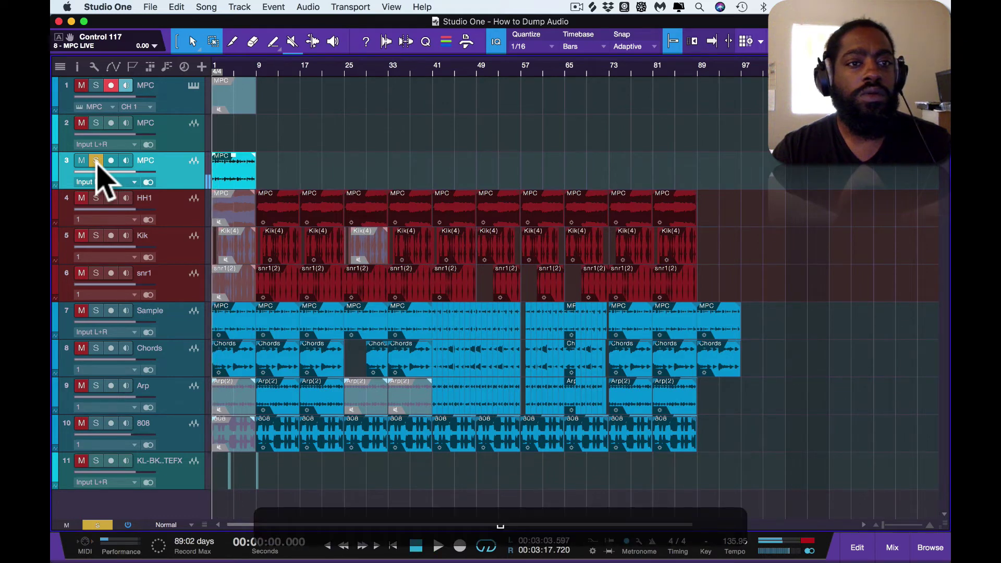
left_click(182, 143, "shift")
Delete MPC audio tracks 2–3 and disarm the MPC instrument track.
key("shift+t")
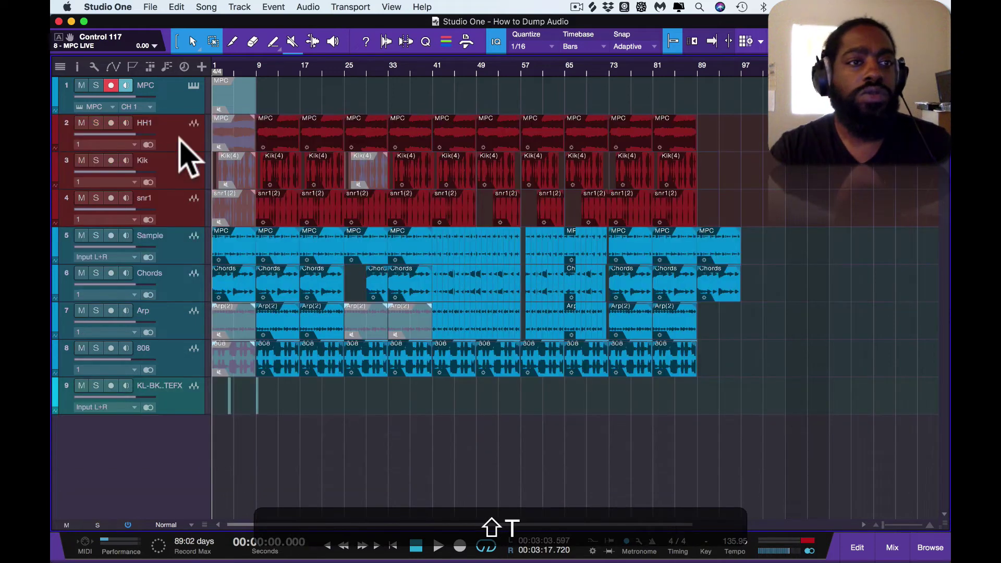
key("space")
left_click(111, 85)
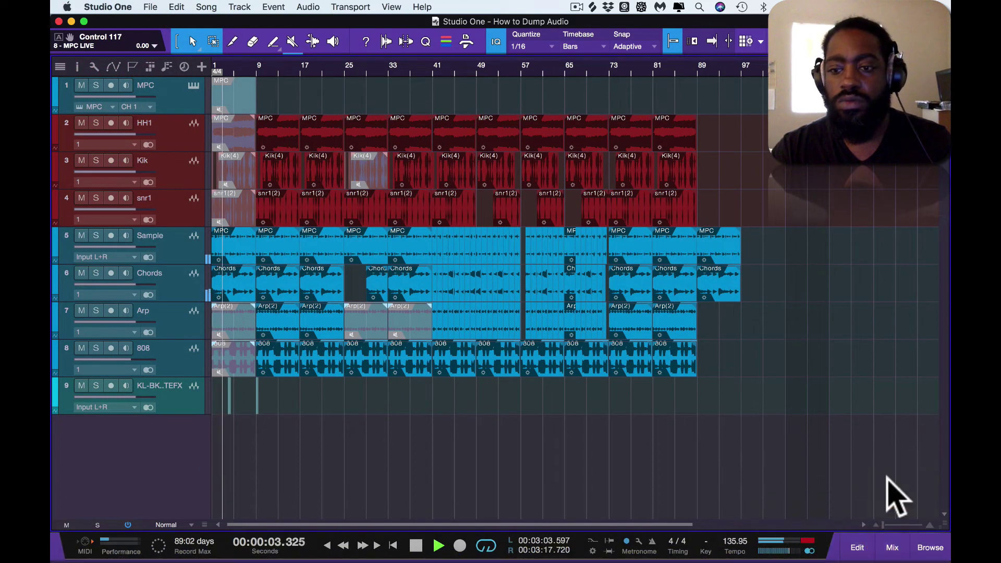
Hide the MPC instrument channel from the mixer, then rezoom the timeline.
left_click(891, 548)
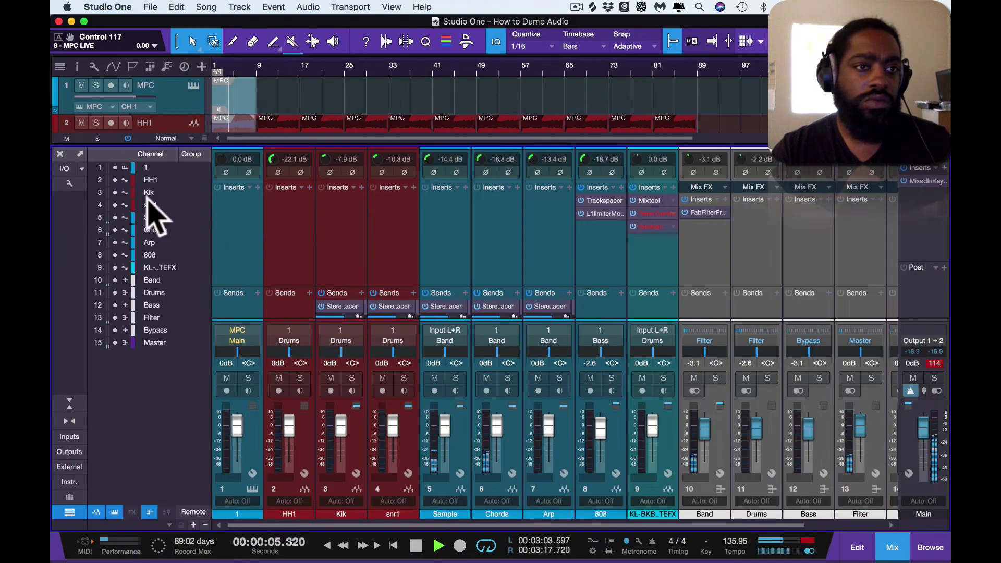
left_click(114, 167)
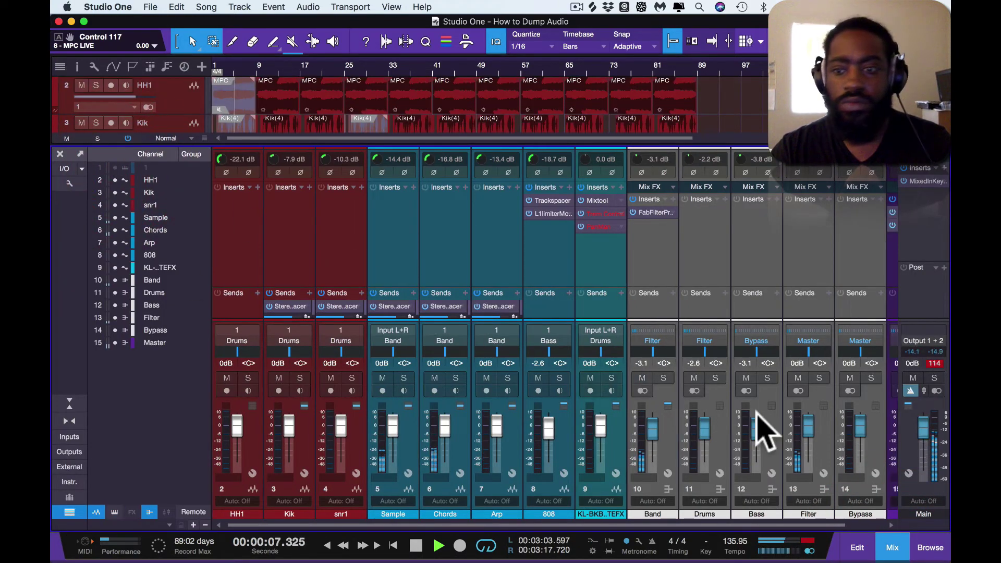
left_click(891, 548)
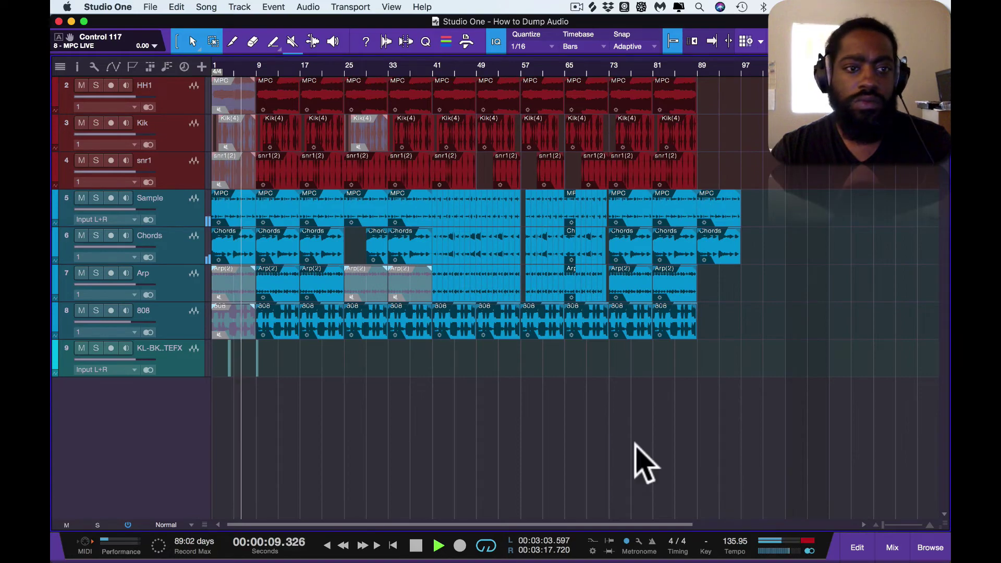
key("e")
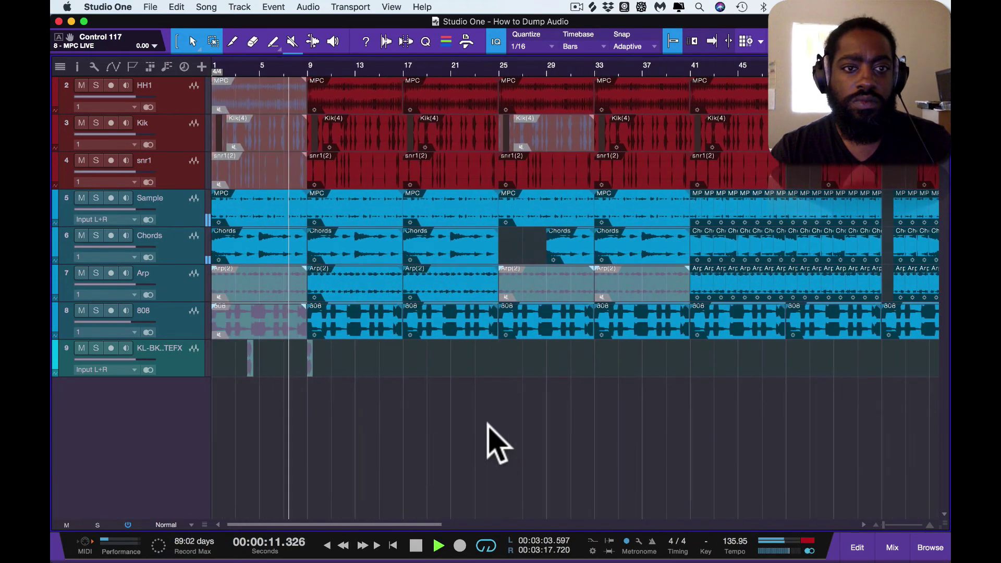
key("e")
key("e")
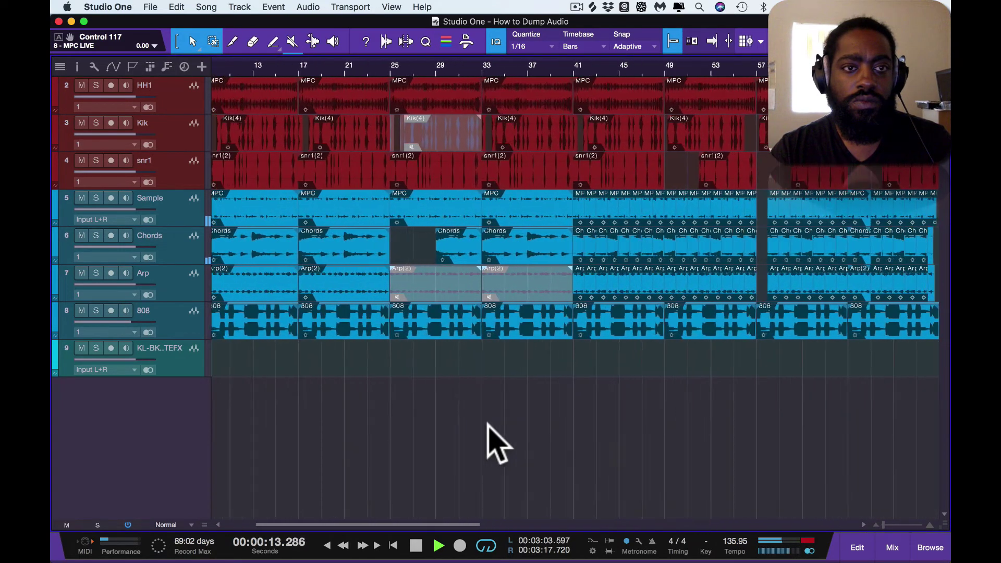
scroll(497, 446, "right", 5)
key("w")
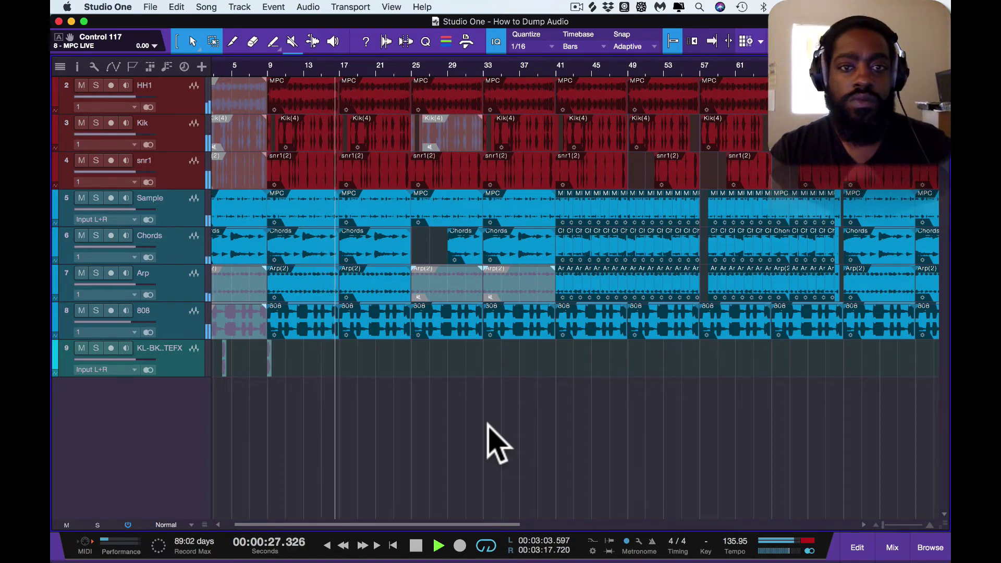
Zoom out to the whole song and stop playback at the song's start.
key("w")
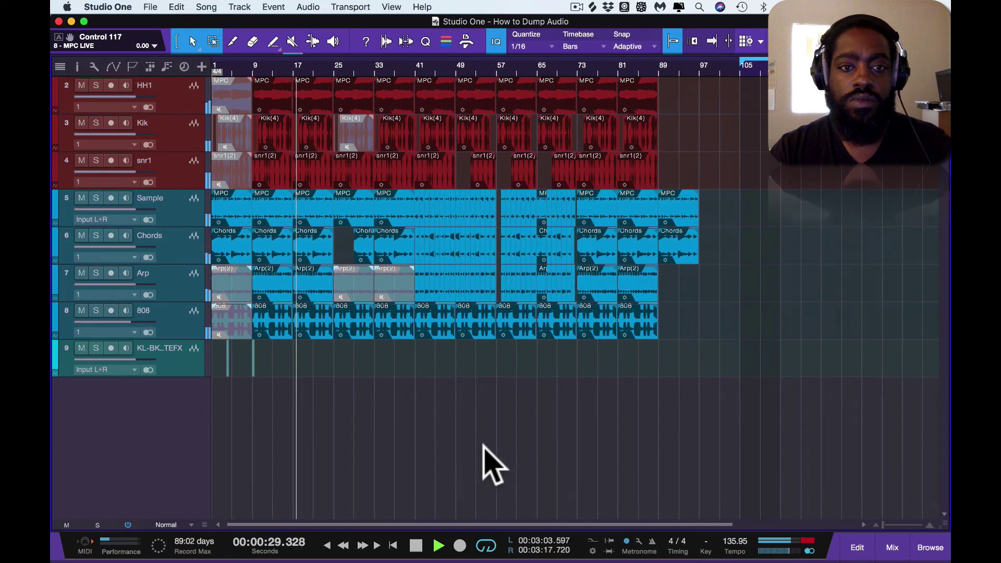
key("space")
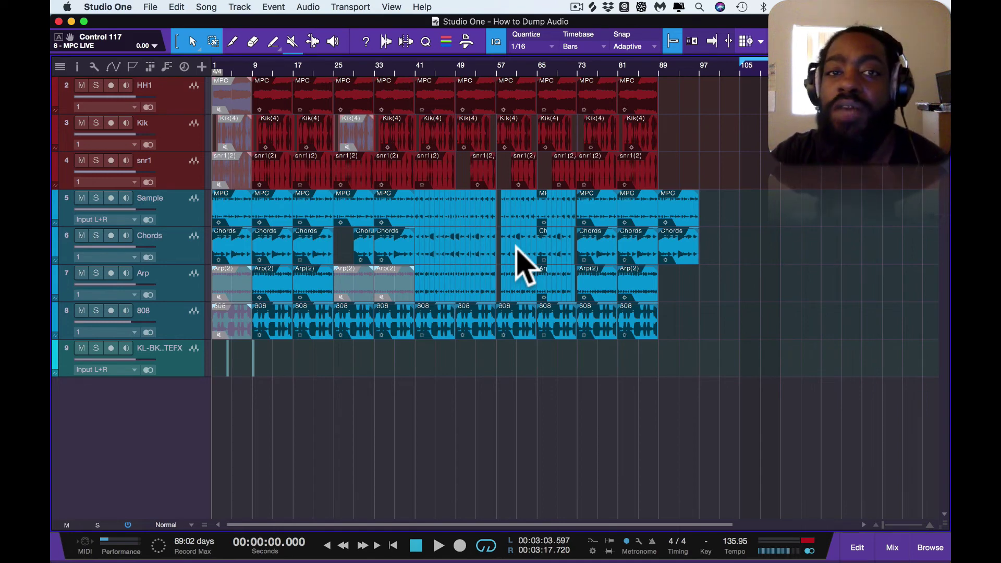
Play the nine-track arrangement from the start, zooming in and out to follow it.
key("space")
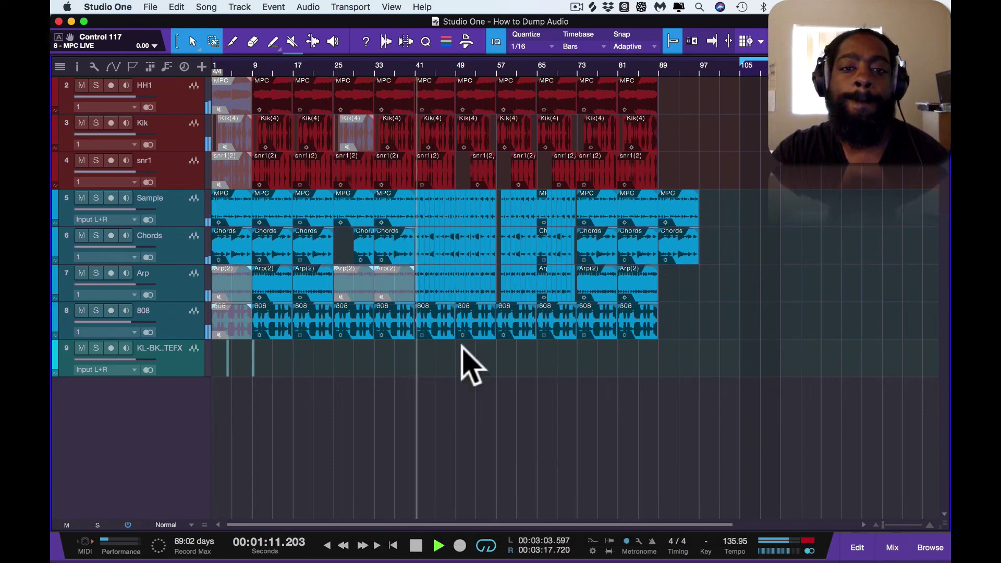
scroll(508, 409, "up", 6)
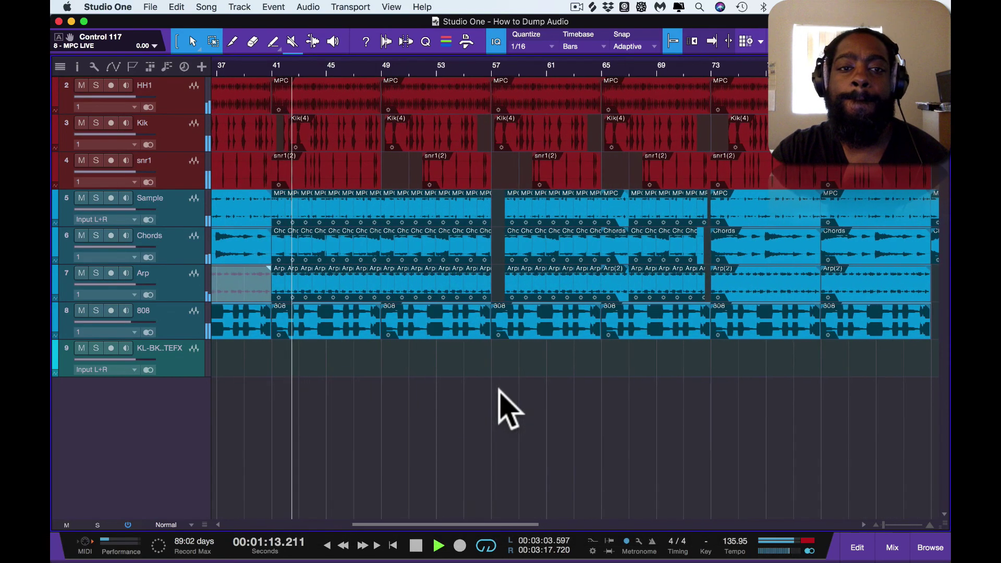
scroll(506, 409, "up", 2)
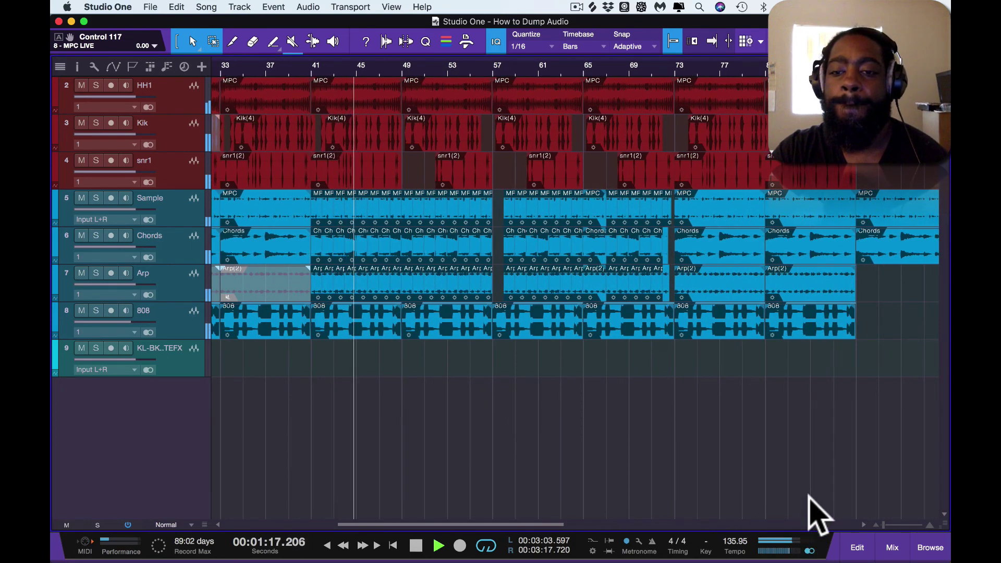
key("e")
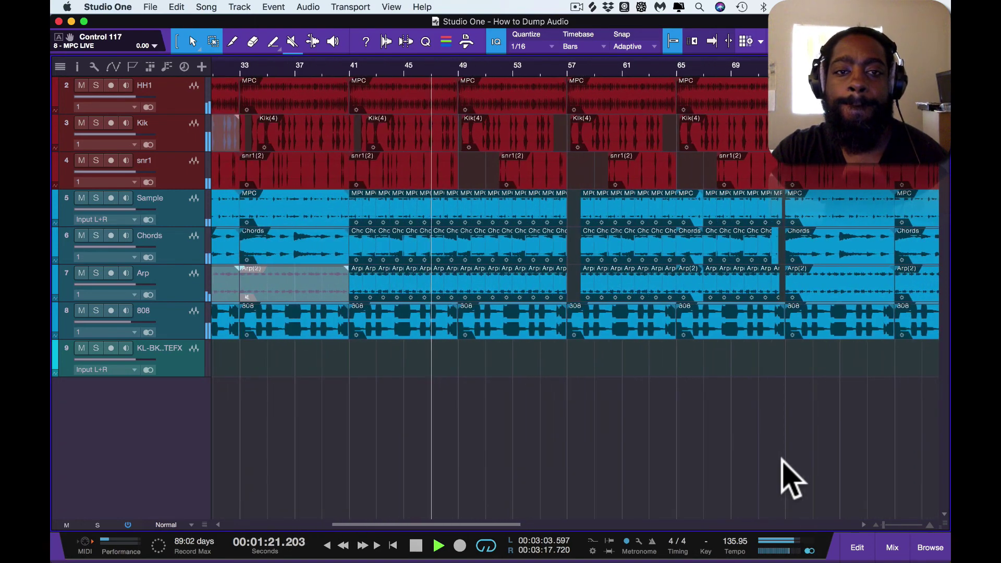
key("e")
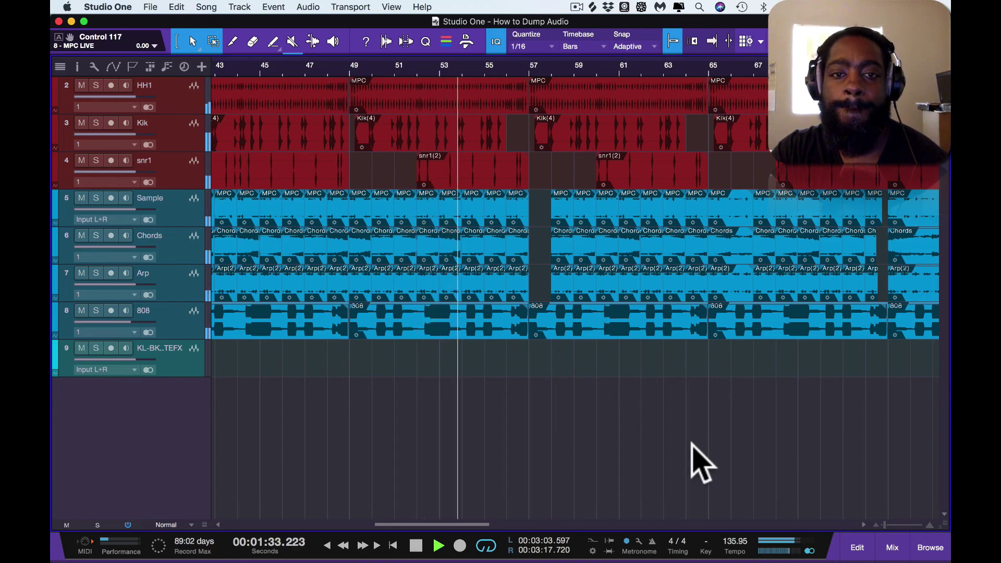
key("e")
key("e")
key("e")
key("e")
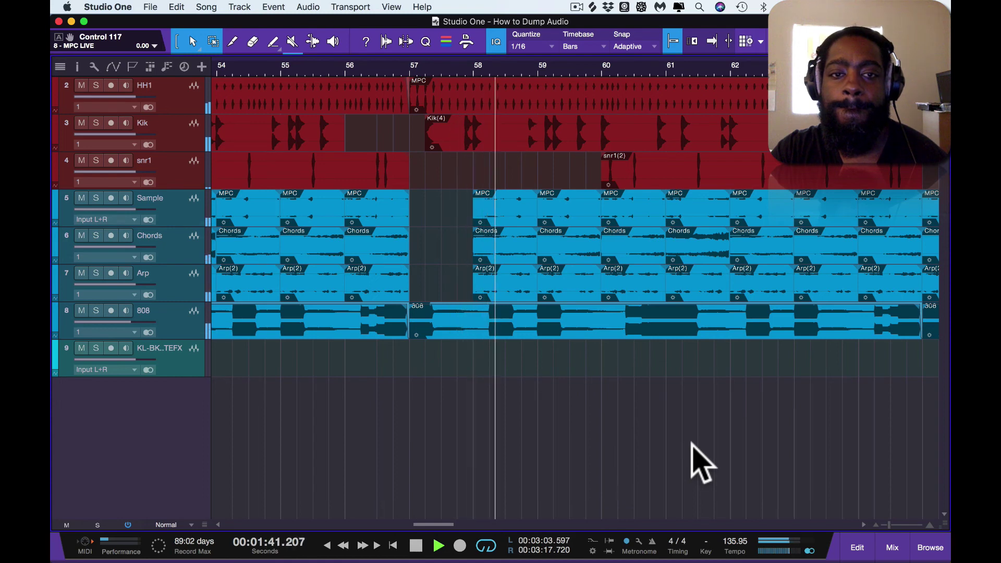
key("w")
key("w")
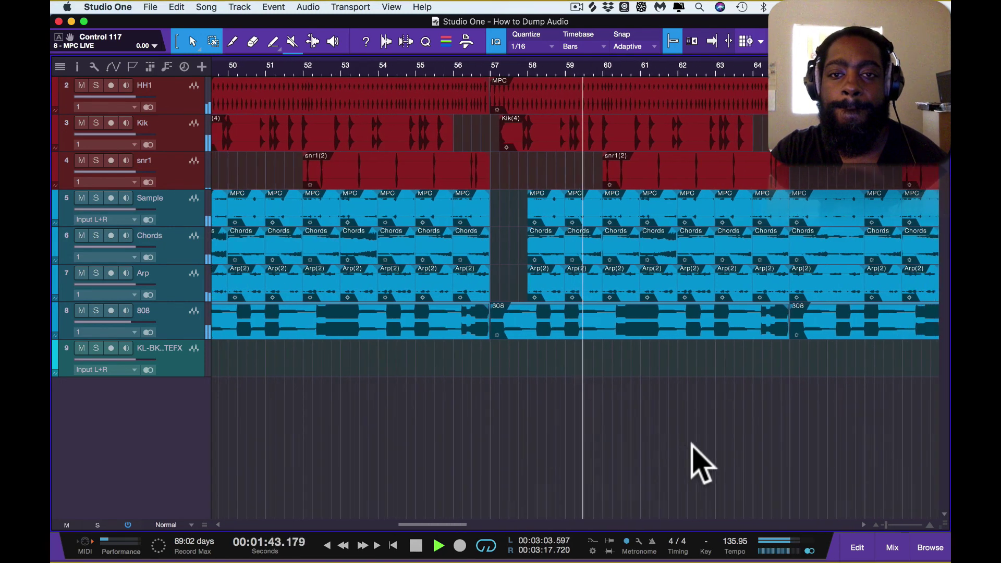
key("w")
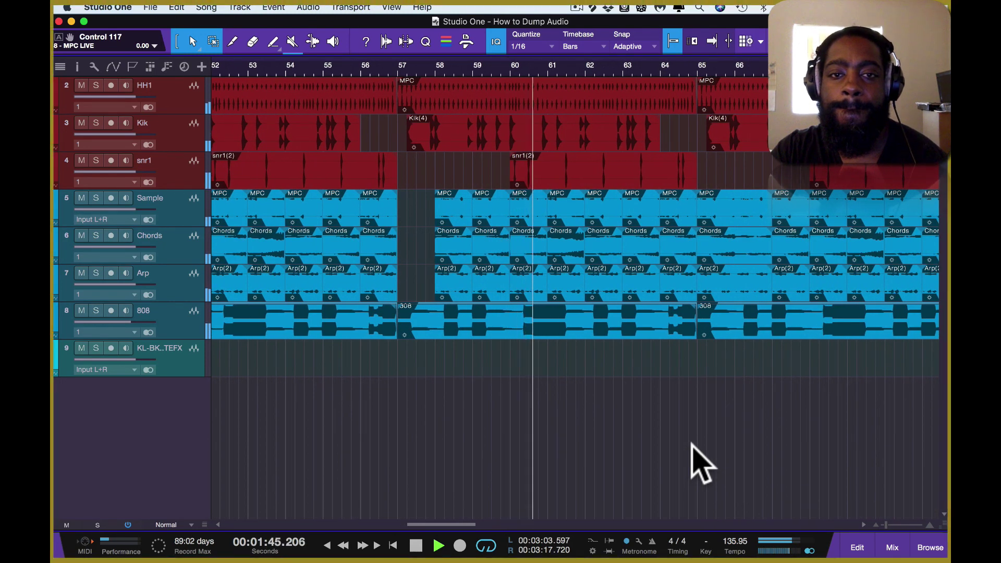
key("w")
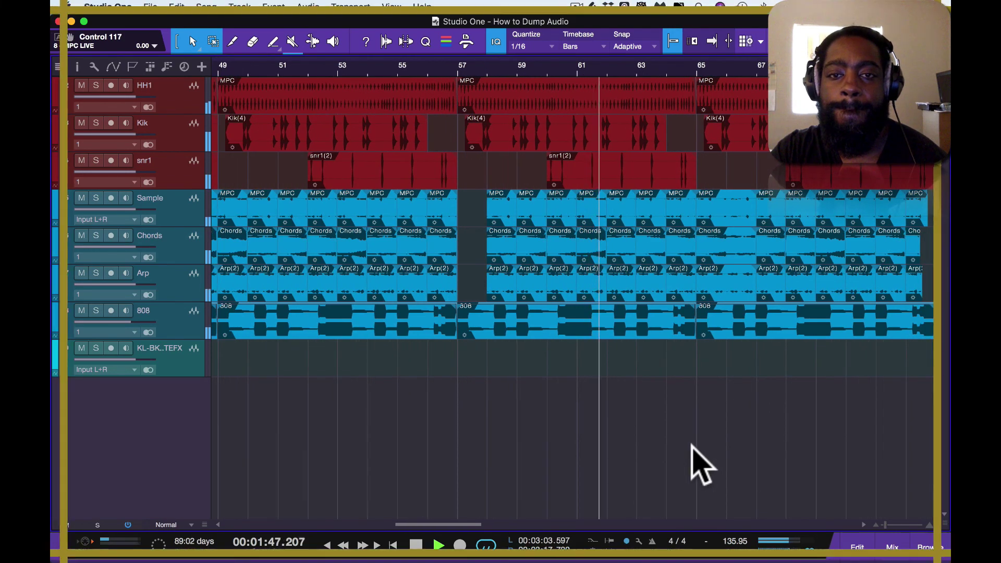
key("w")
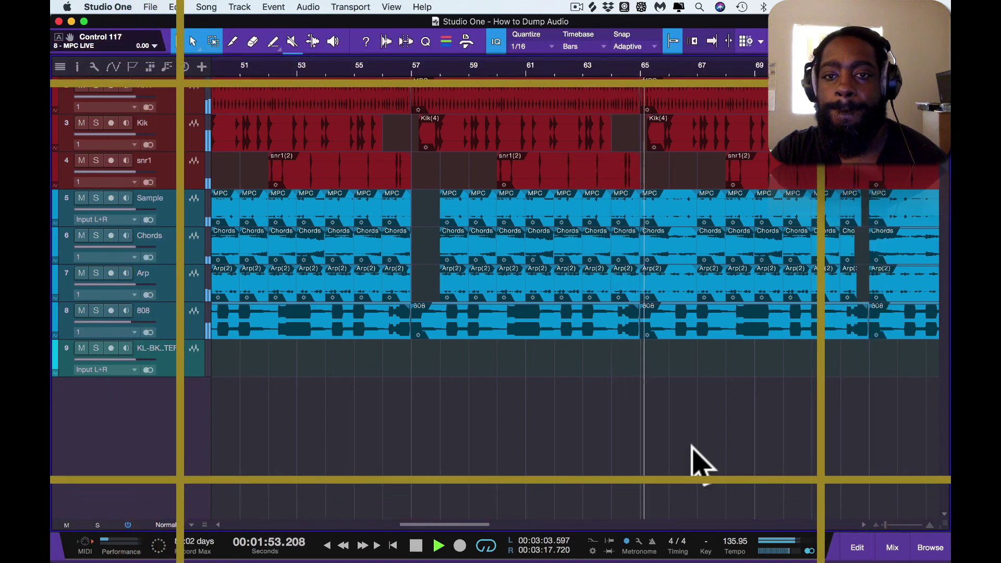
key("e")
key("e")
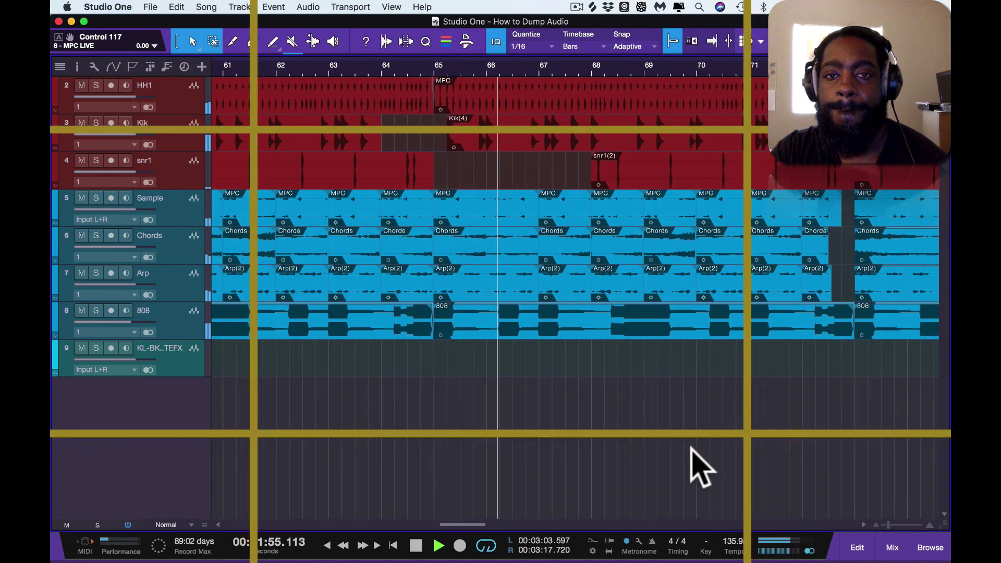
key("w")
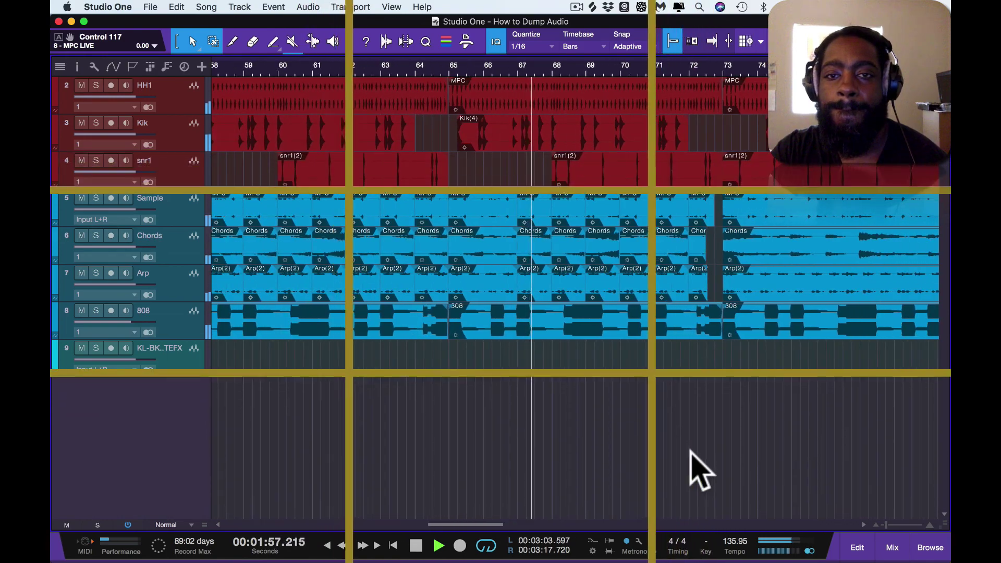
key("w")
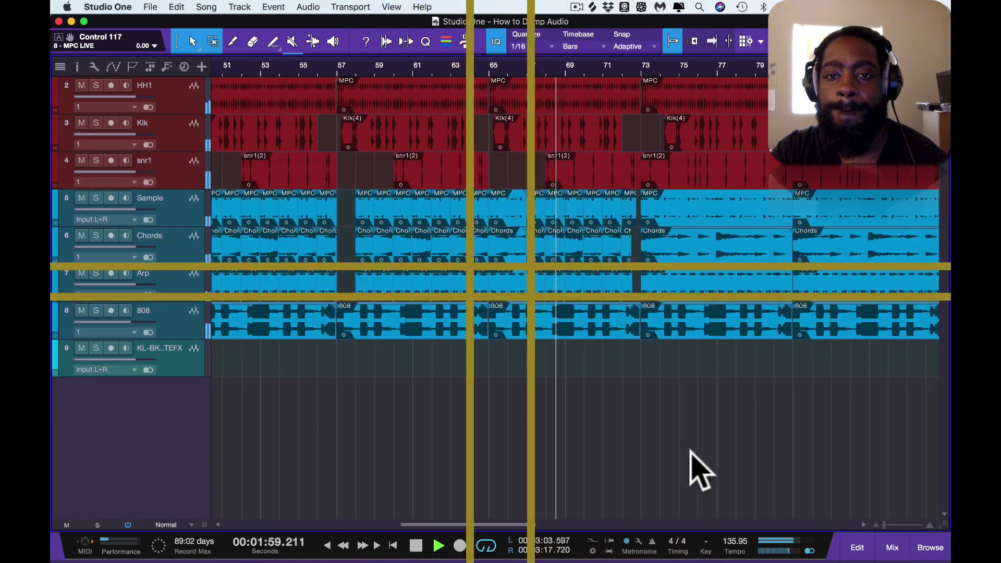
key("e")
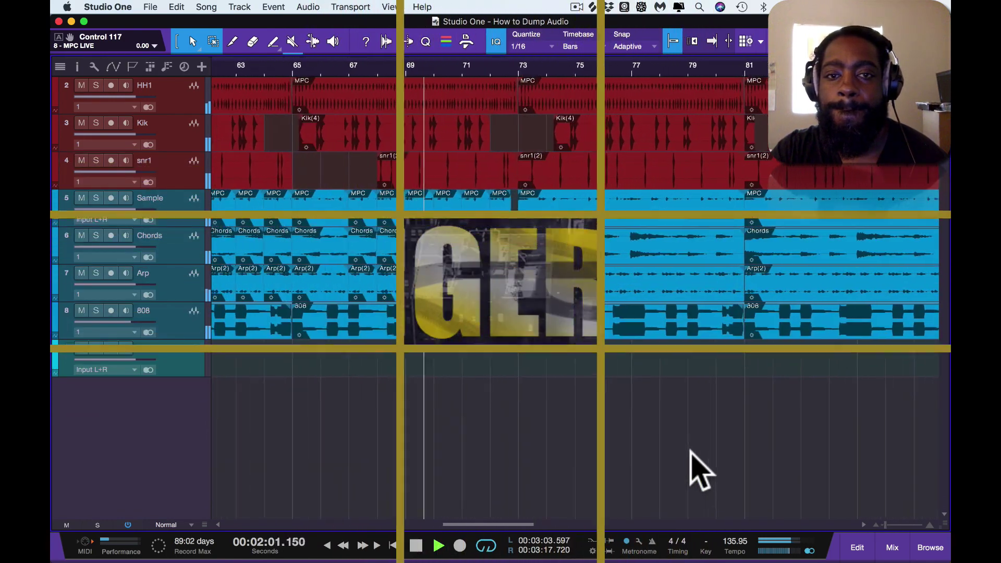